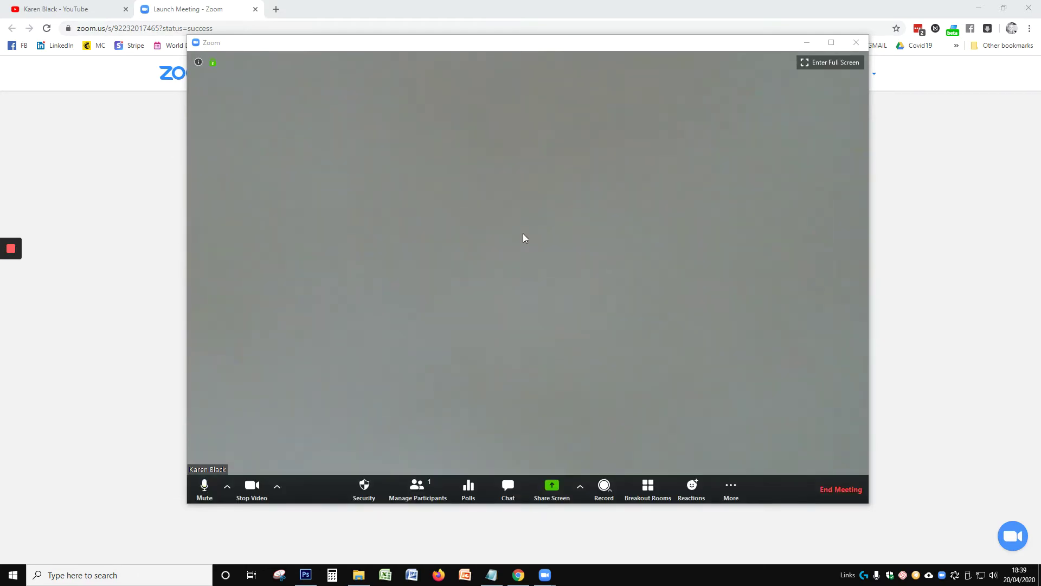
Record the Zoom meeting to this computer, then end the meeting for all participants
click(603, 488)
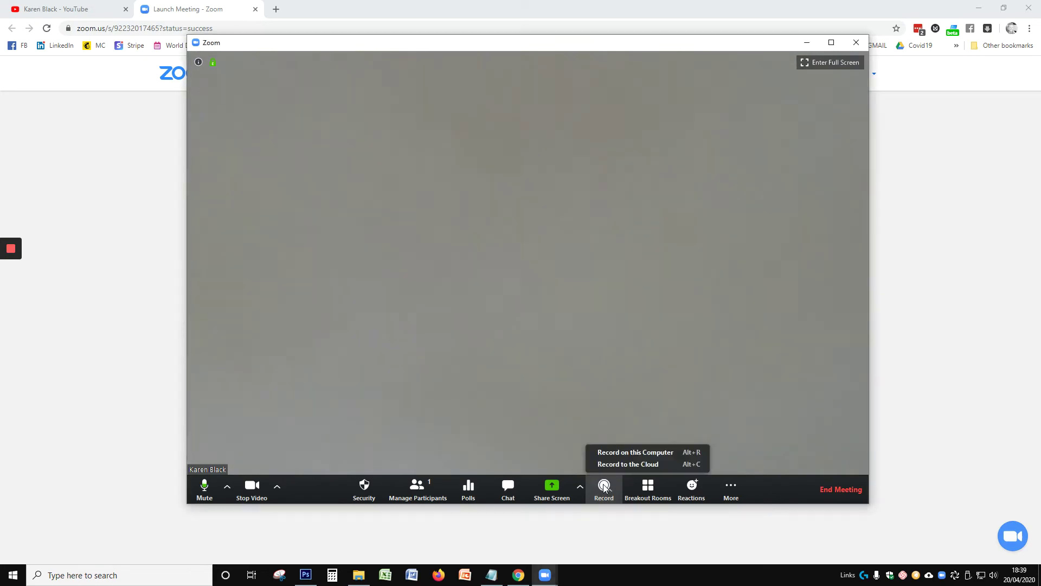
click(661, 452)
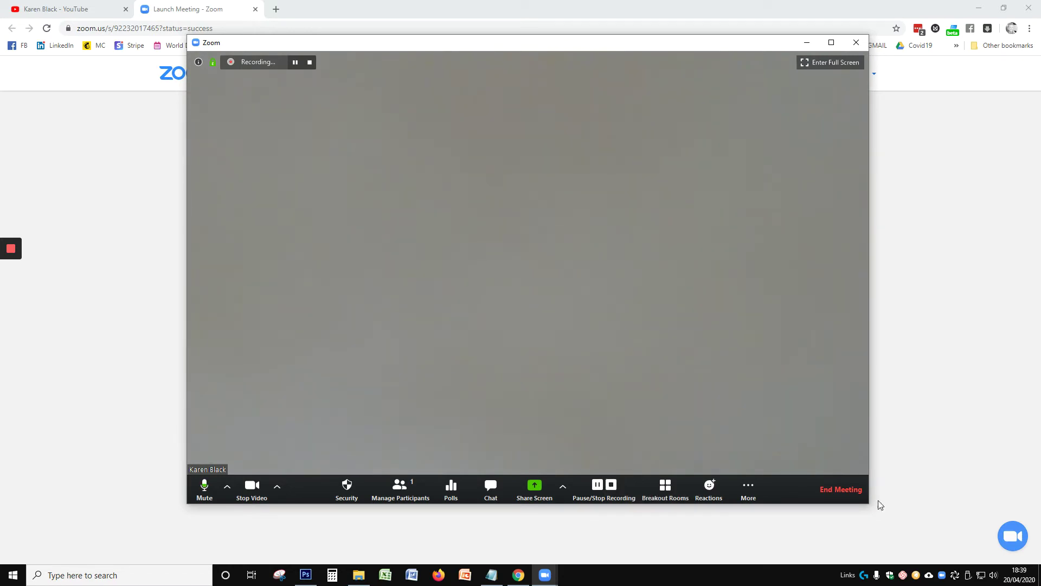
click(845, 491)
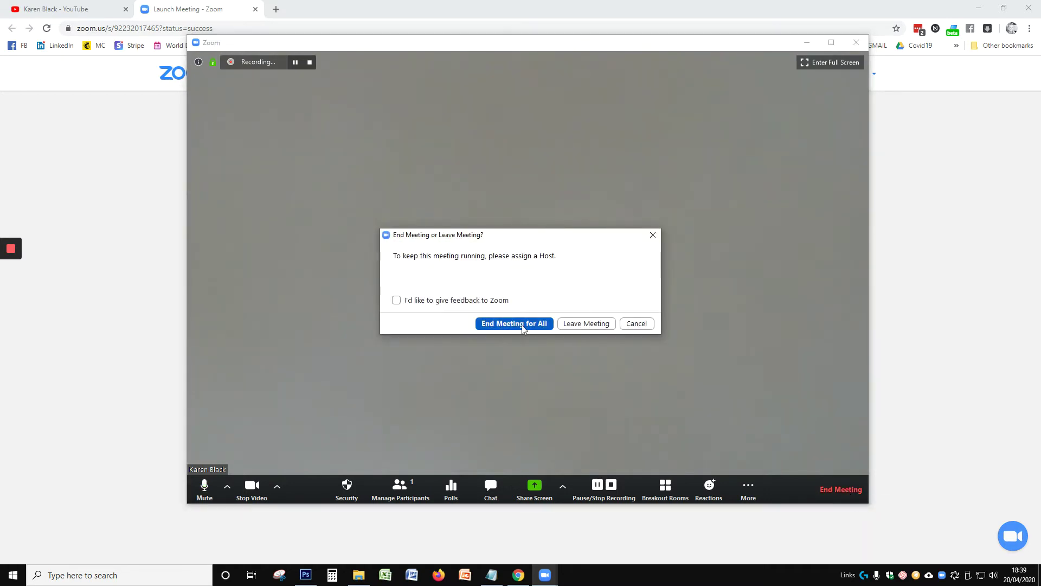
click(522, 325)
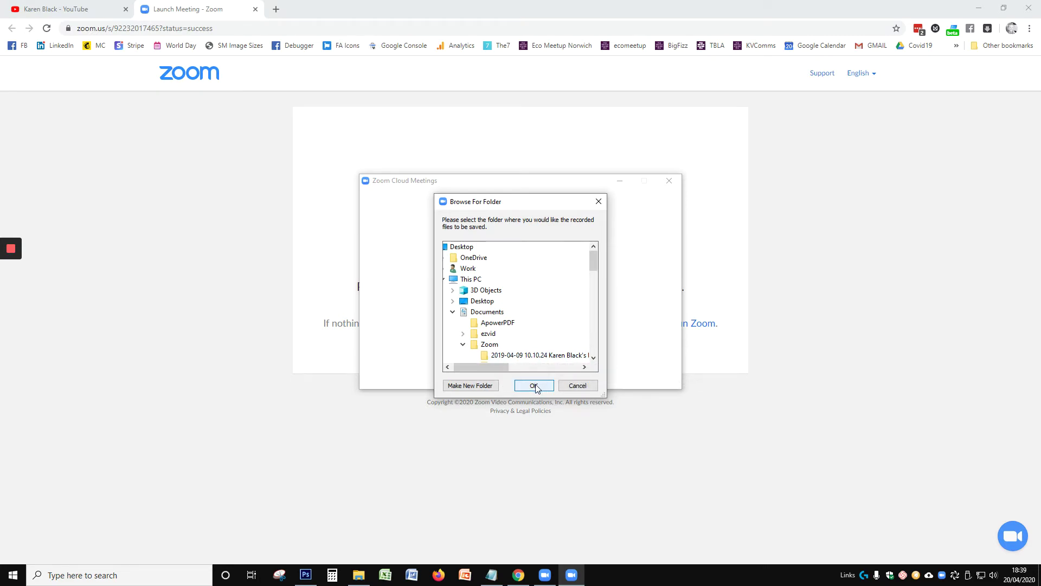
Accept the recording's save folder and close the Zoom window
click(535, 386)
click(533, 388)
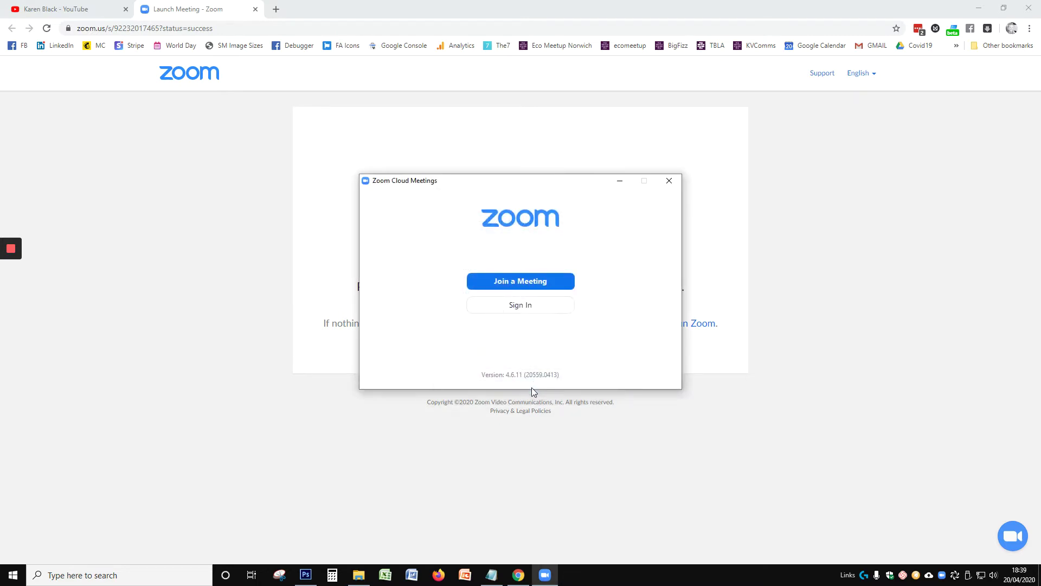
click(671, 184)
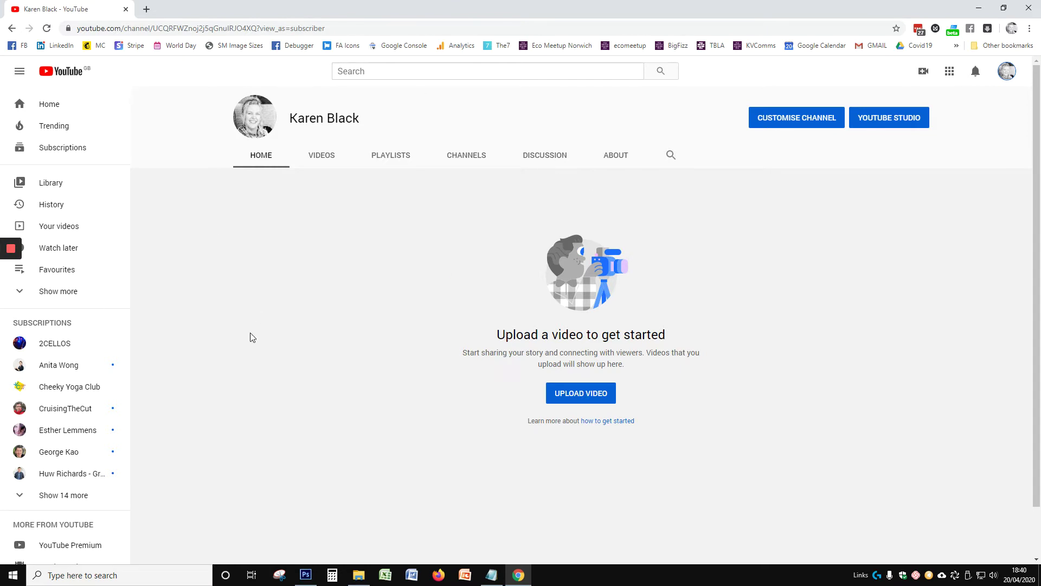
Go to your own empty channel page via the avatar menu and scroll the sidebar to Settings
click(1007, 72)
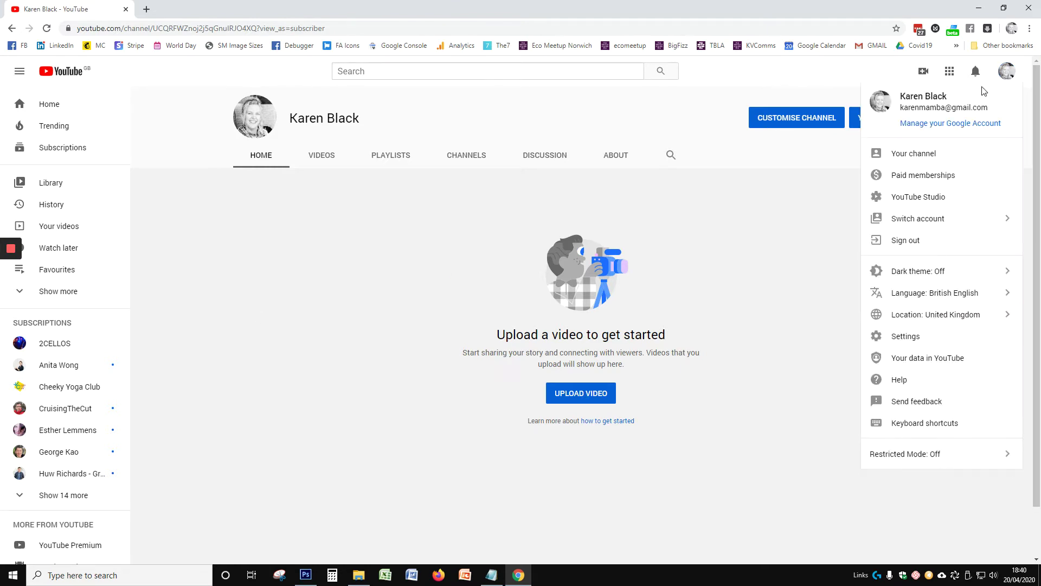
click(921, 155)
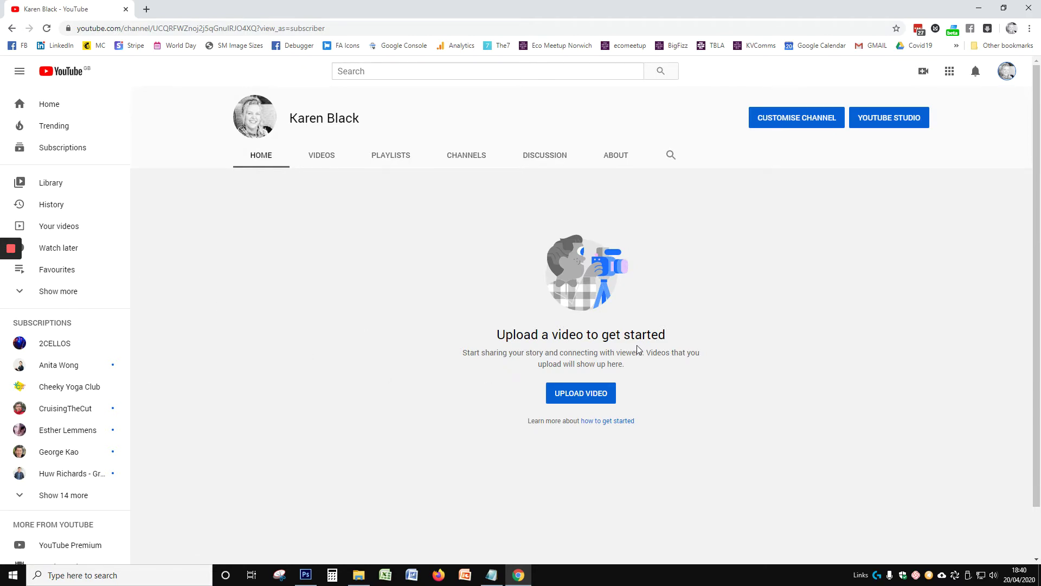
scroll(188, 375, down, 1)
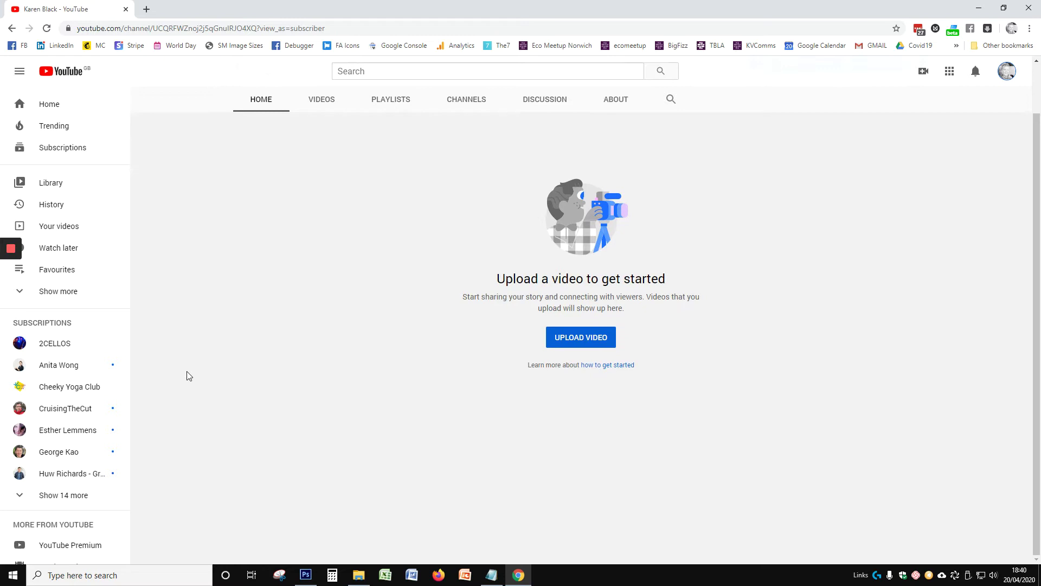
scroll(106, 355, down, 5)
scroll(107, 354, down, 1)
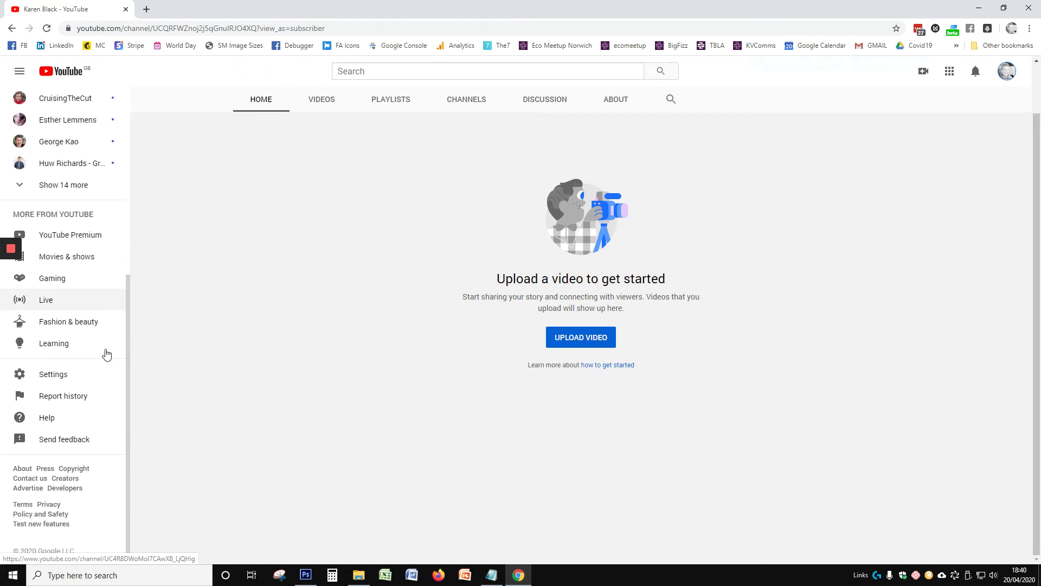
From account Settings, open the channel list and begin a new channel's Brand Account name
click(52, 375)
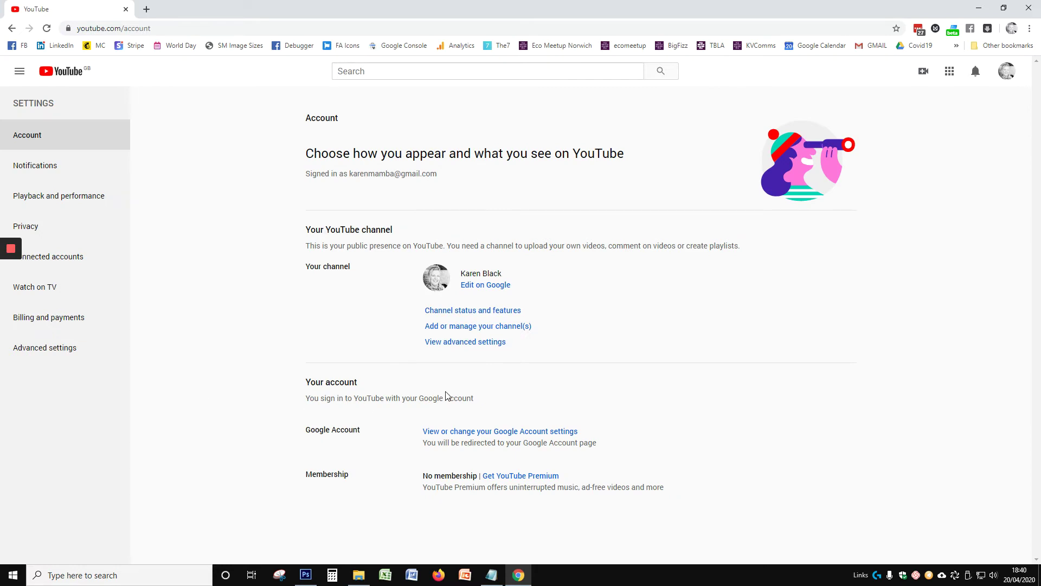
click(442, 329)
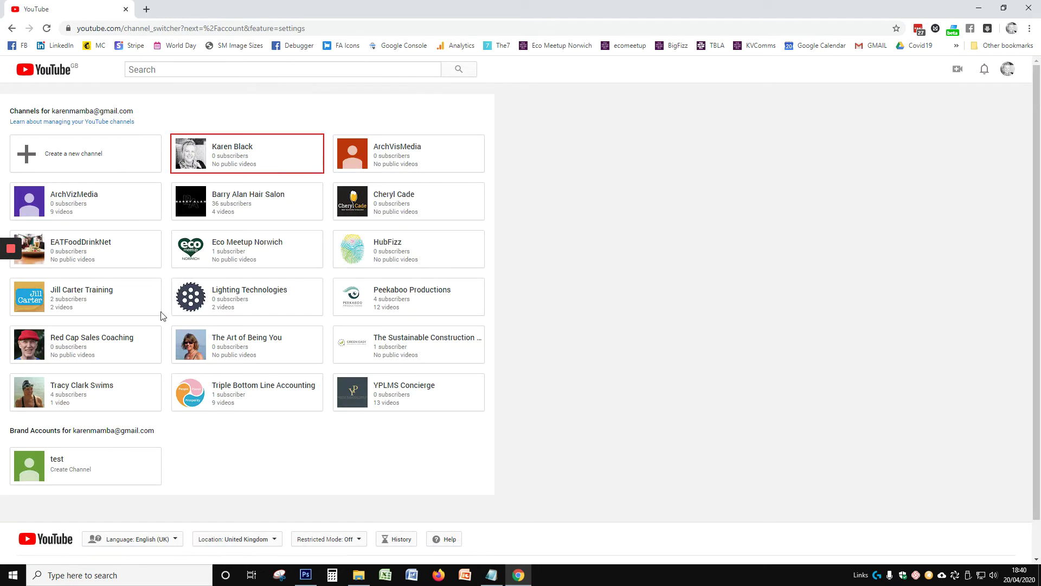
click(66, 156)
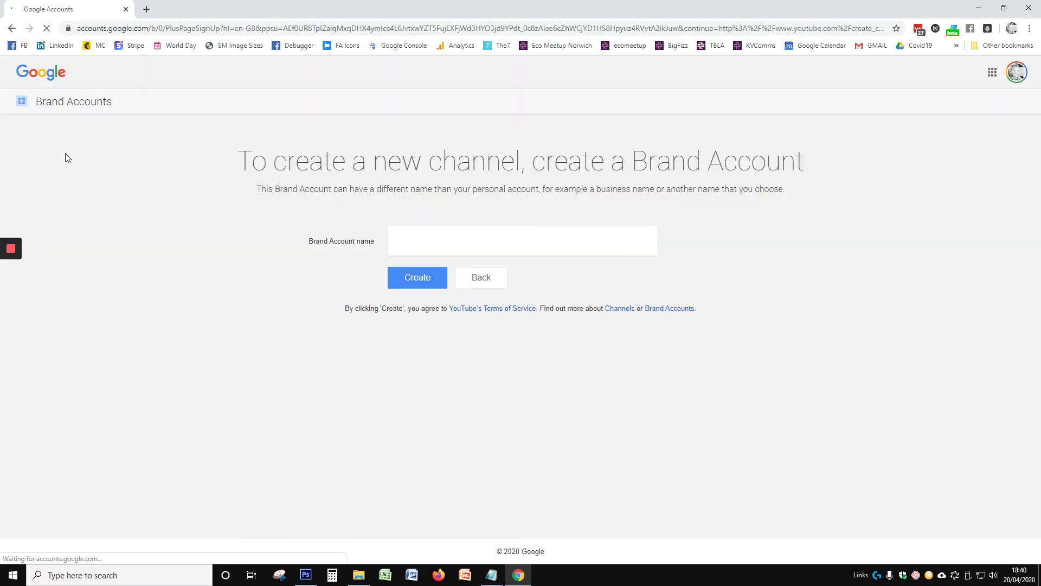
click(433, 232)
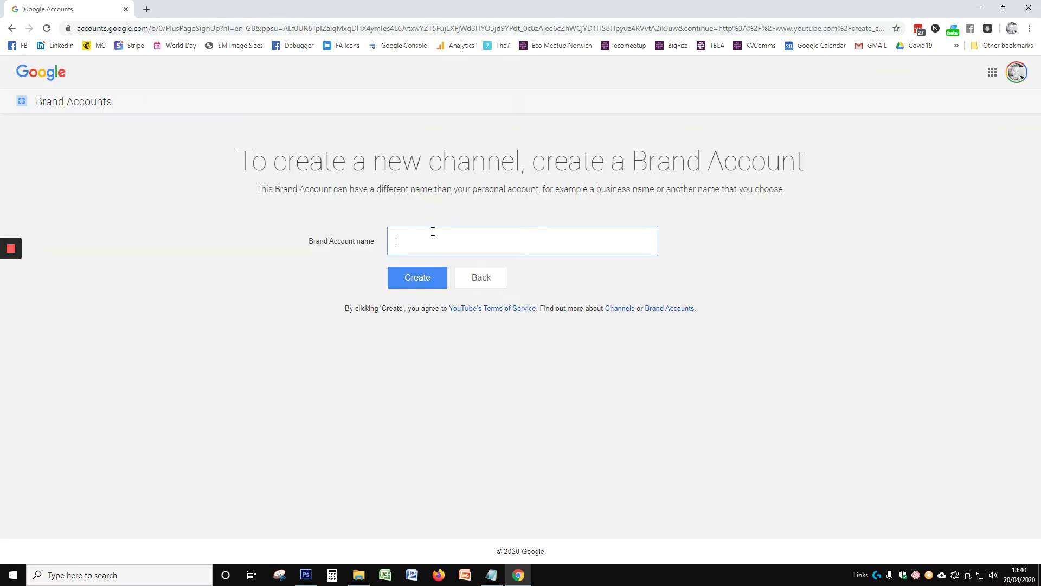
Name the new Brand Account 'Test 2'
text(Test 2)
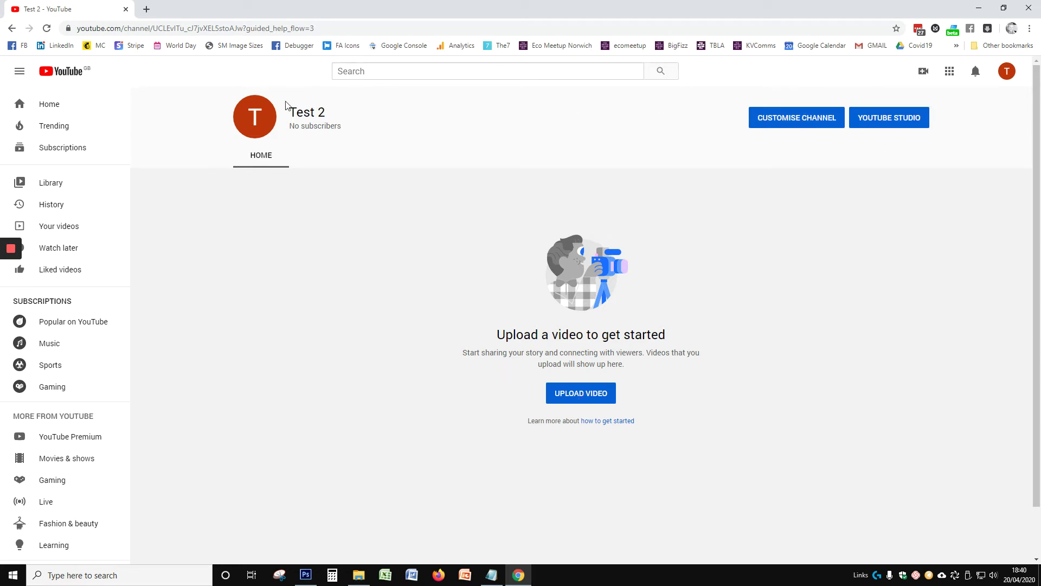
Open Test 2's customisation page, cancel the channel description, and start editing the channel icon
mouse_move(254, 121)
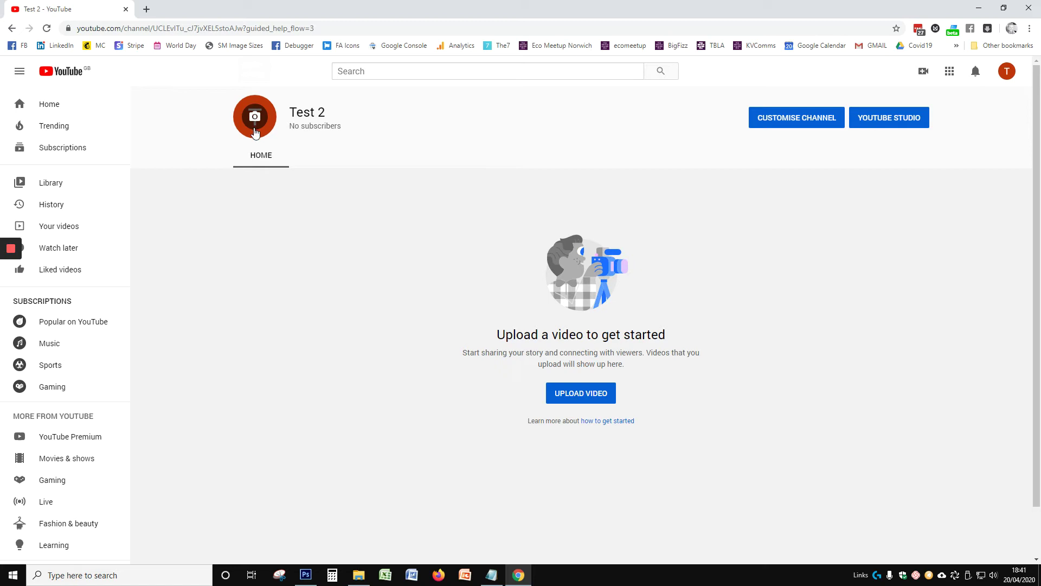
click(794, 118)
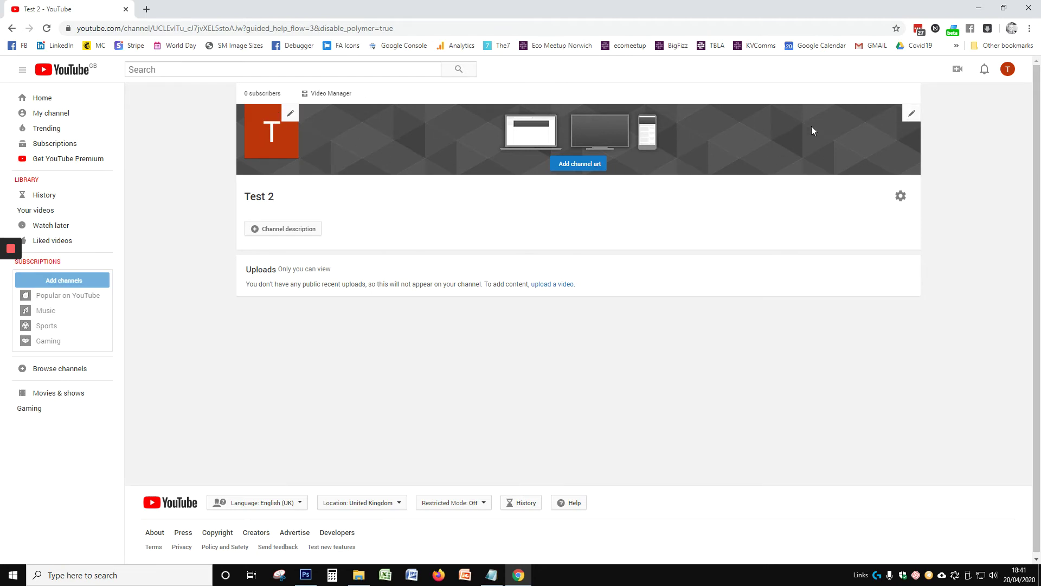
click(275, 229)
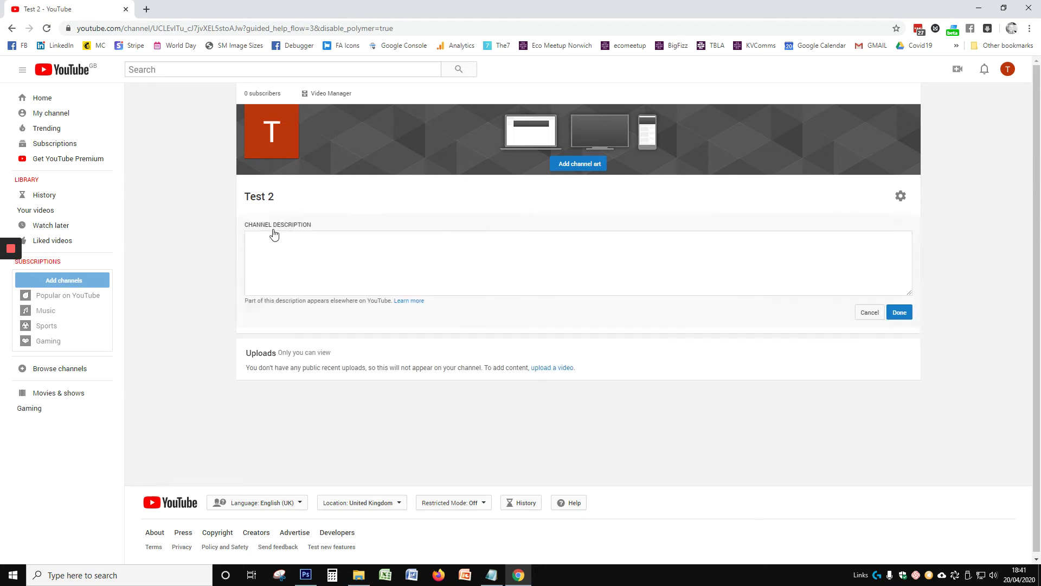
click(870, 313)
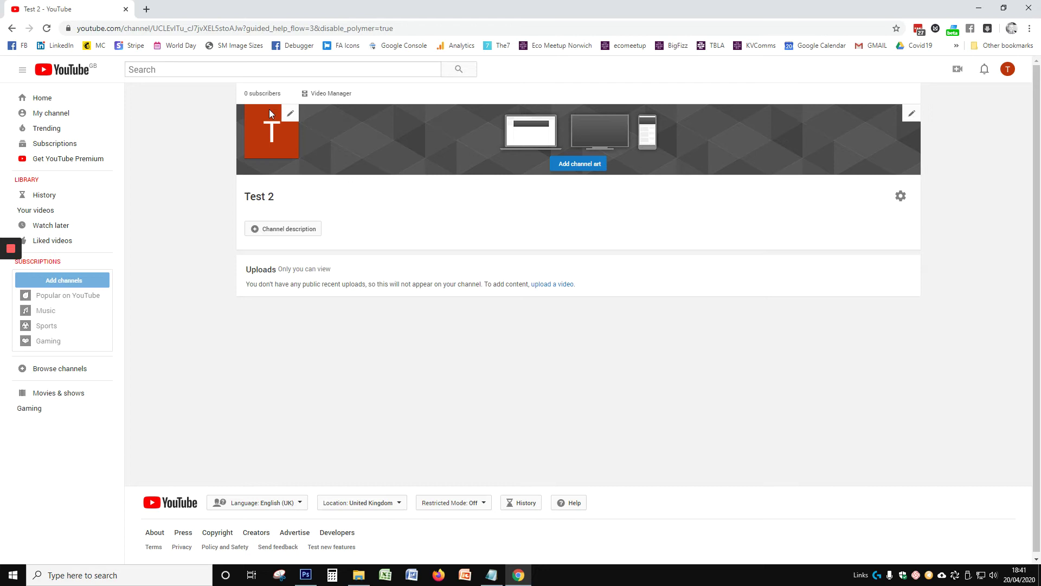
click(290, 115)
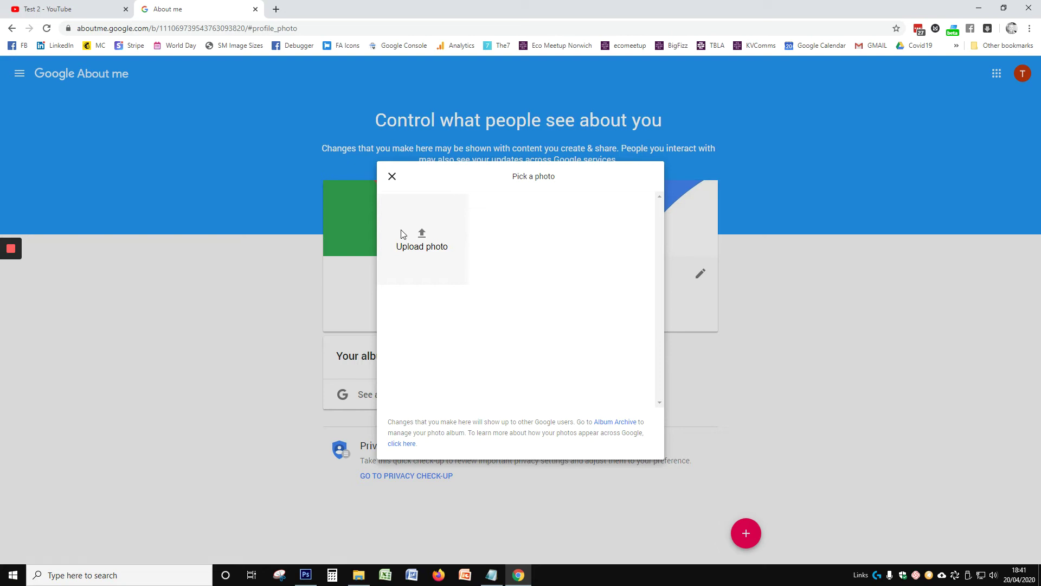
Close the photo picker without choosing an image and return to the Test 2 YouTube tab
click(392, 176)
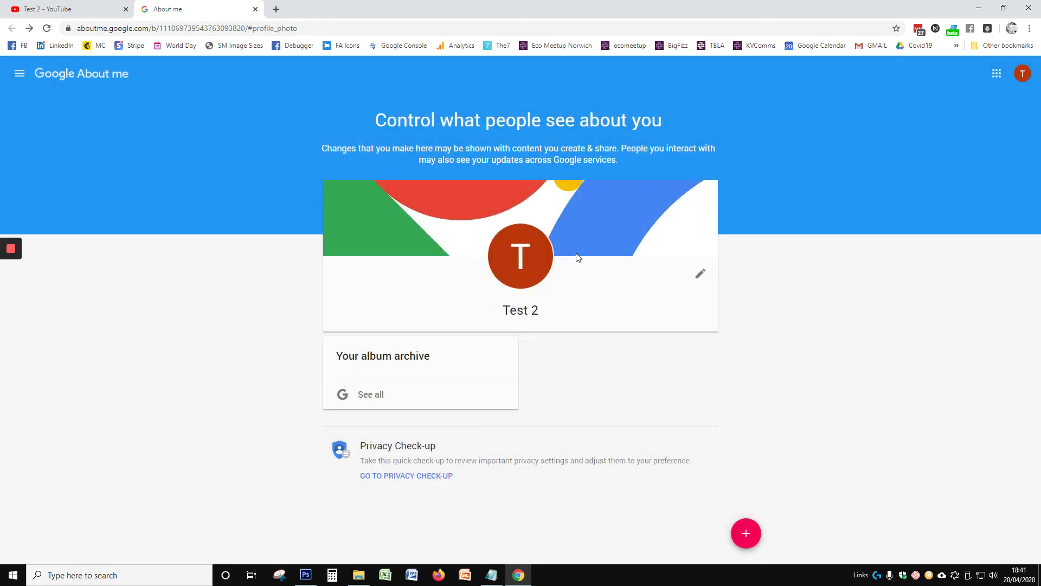
click(80, 10)
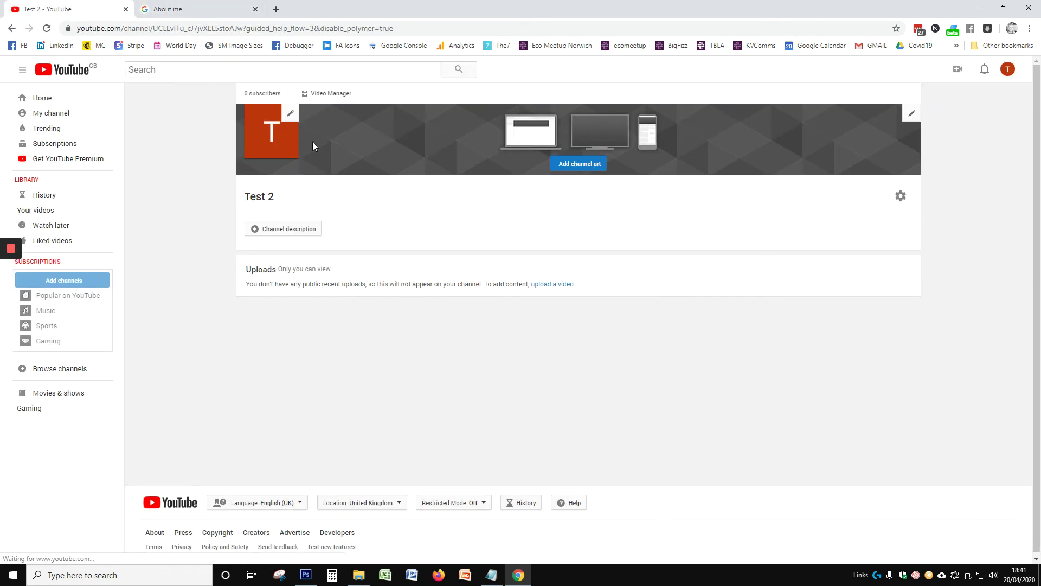
click(914, 115)
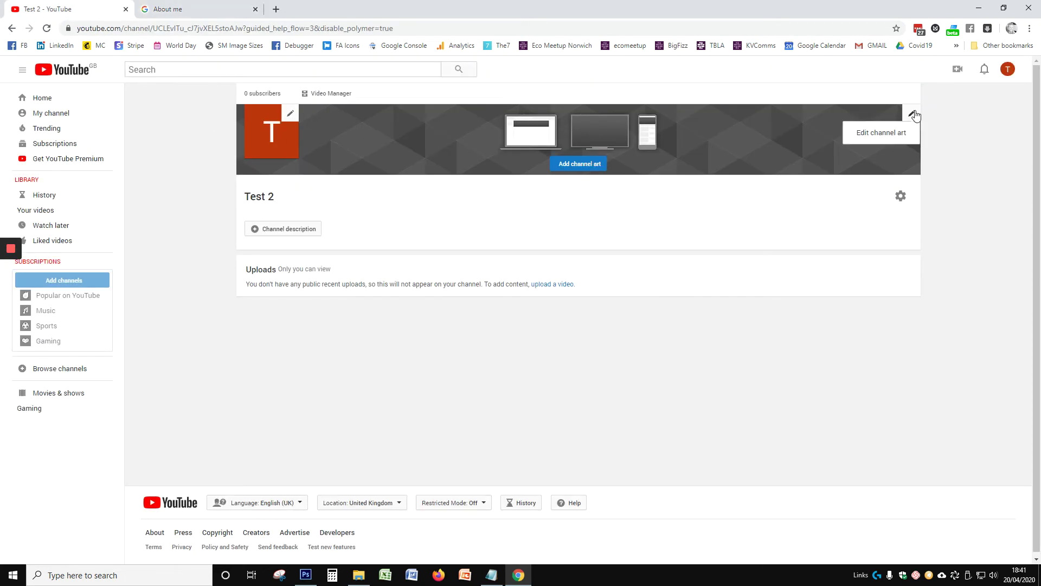
click(881, 134)
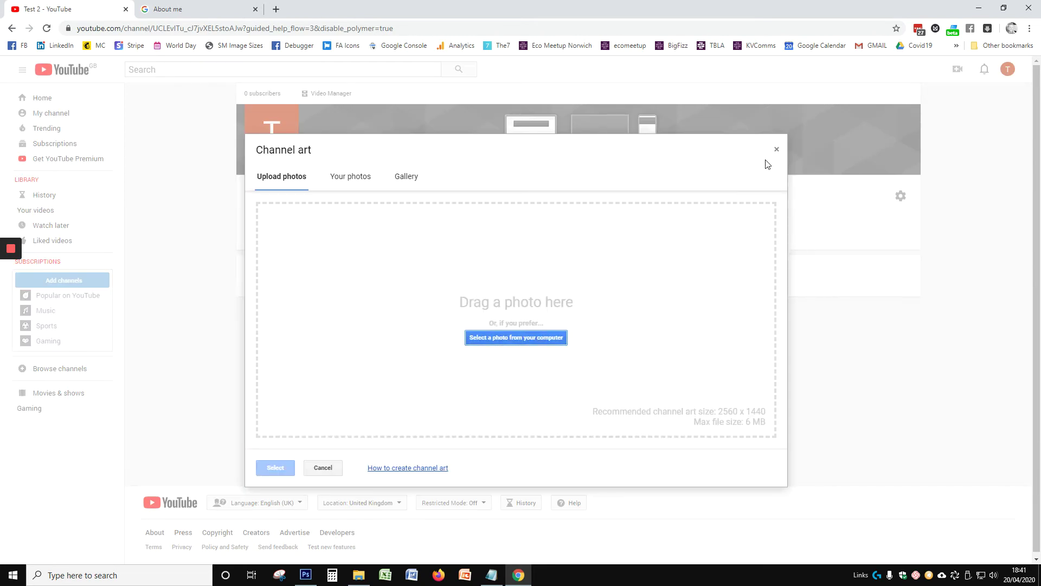
click(776, 150)
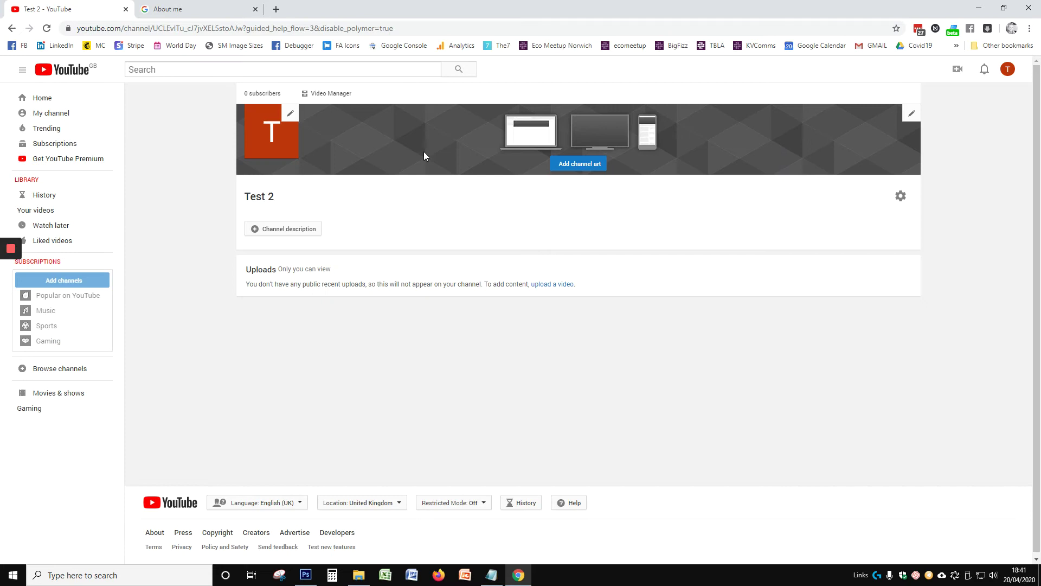
Start a video upload in YouTube Studio, dismissing the welcome message, and browse for a file
click(956, 71)
click(927, 100)
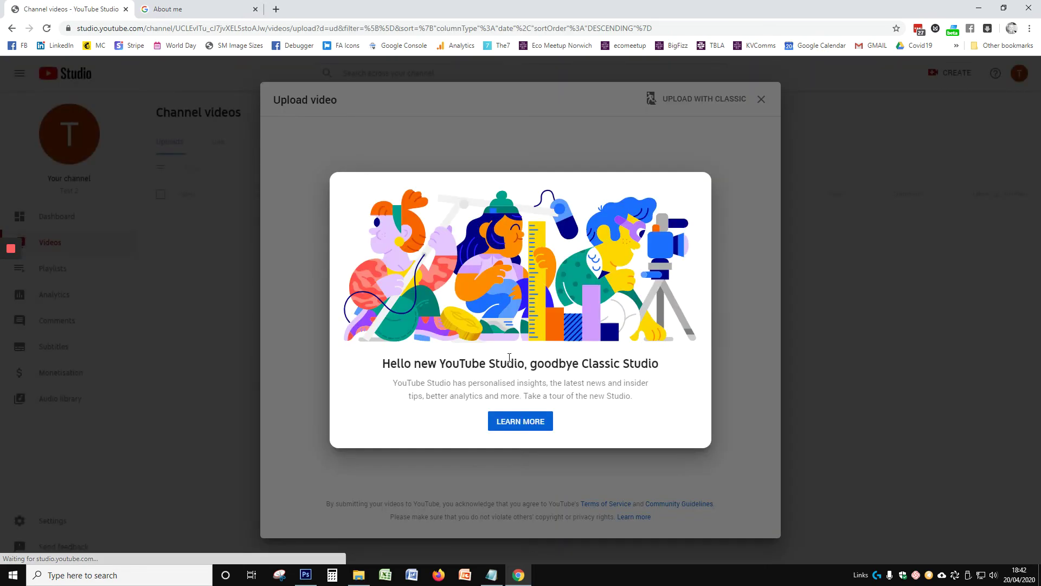
click(750, 367)
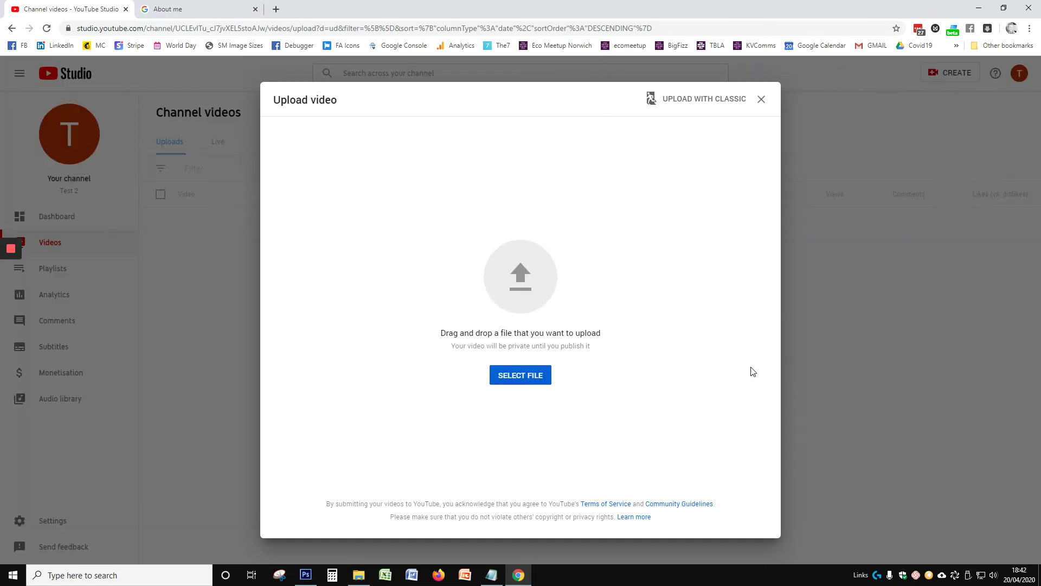
click(521, 376)
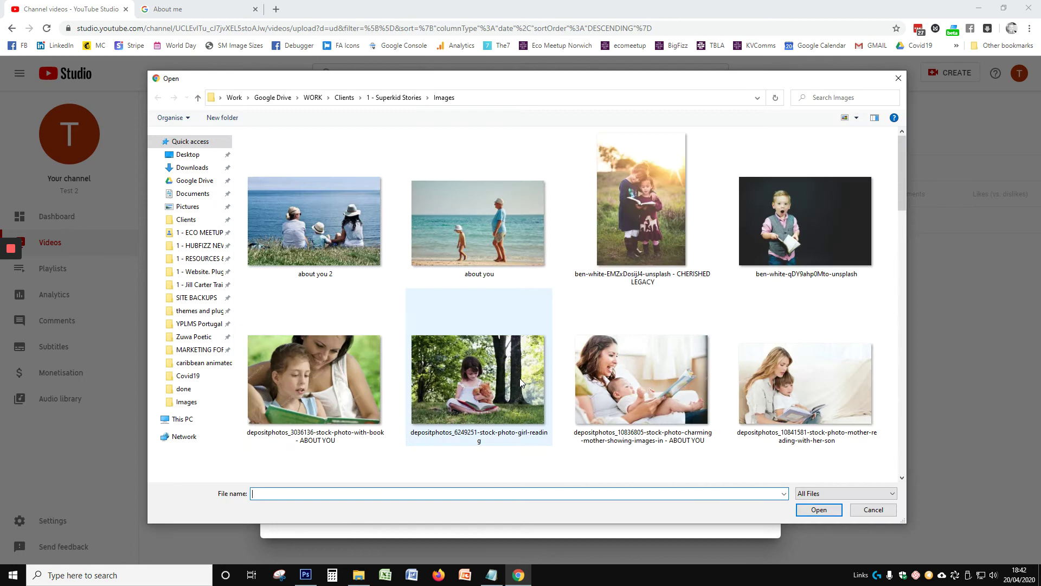
Open zoom_0 from Documents › Zoom › the 20 April Test recording folder
click(192, 167)
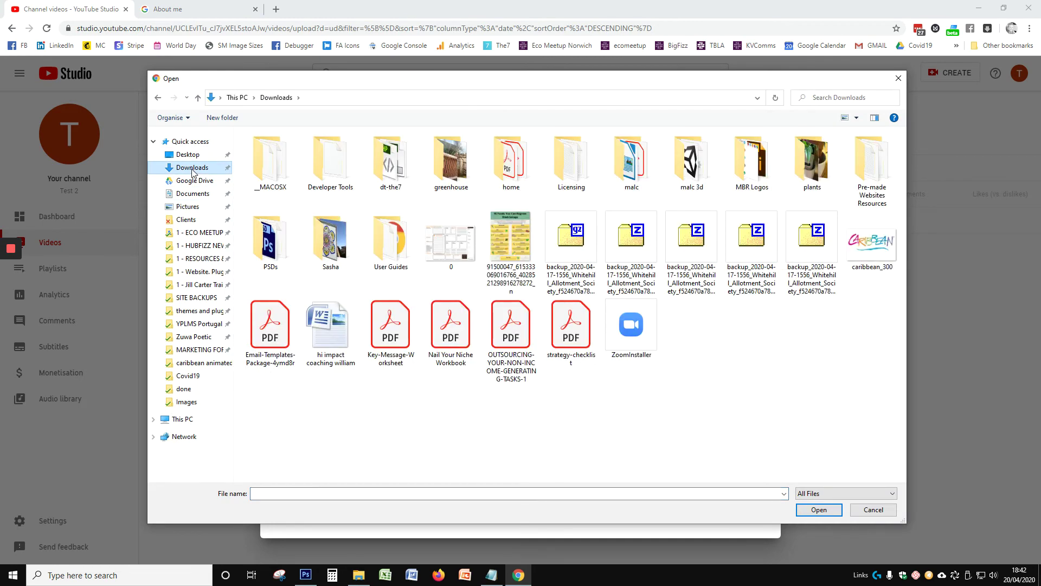
click(198, 194)
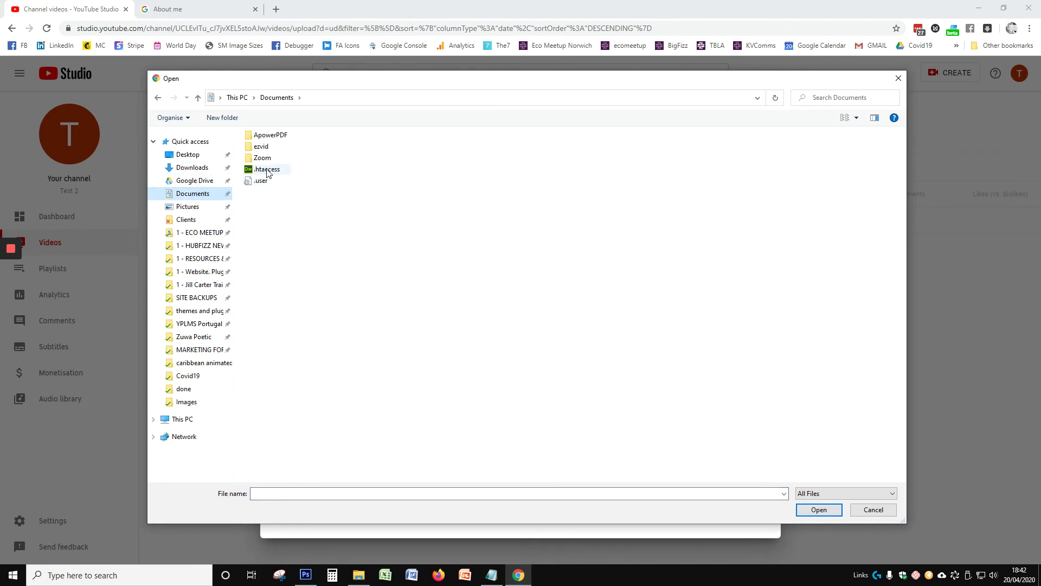
double_click(266, 158)
scroll(382, 358, down, 3)
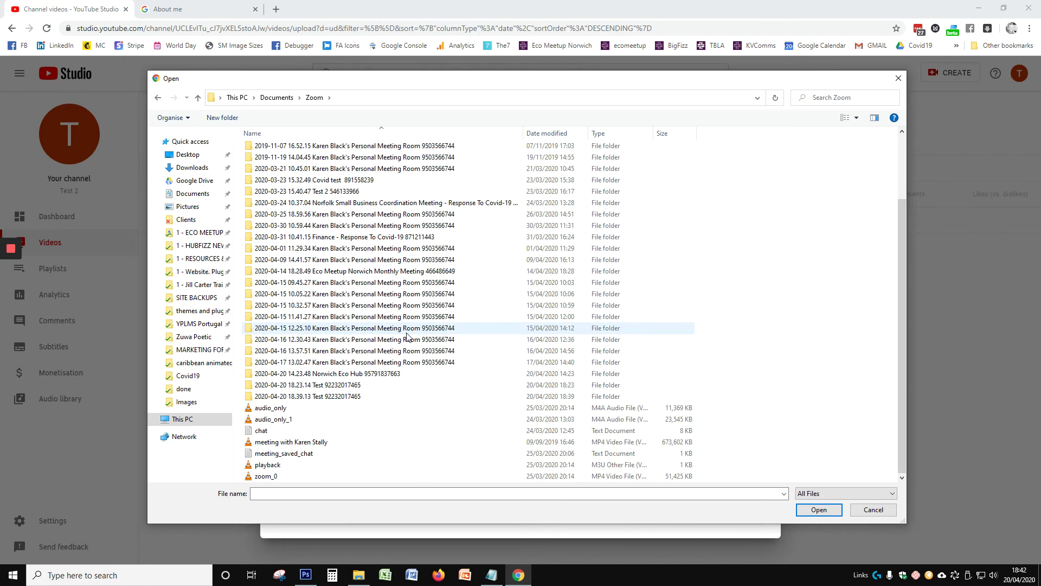
double_click(358, 398)
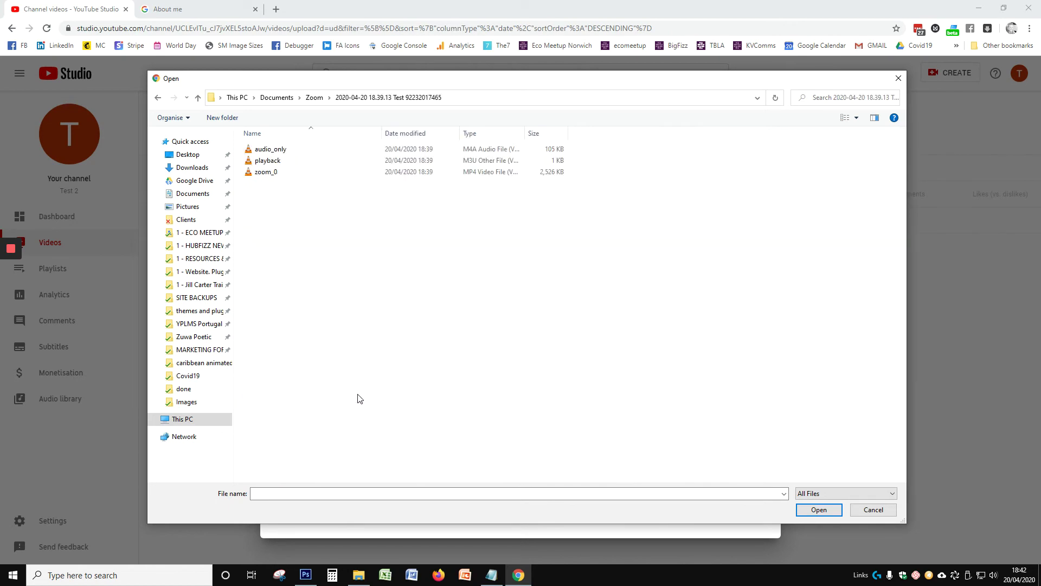
click(289, 178)
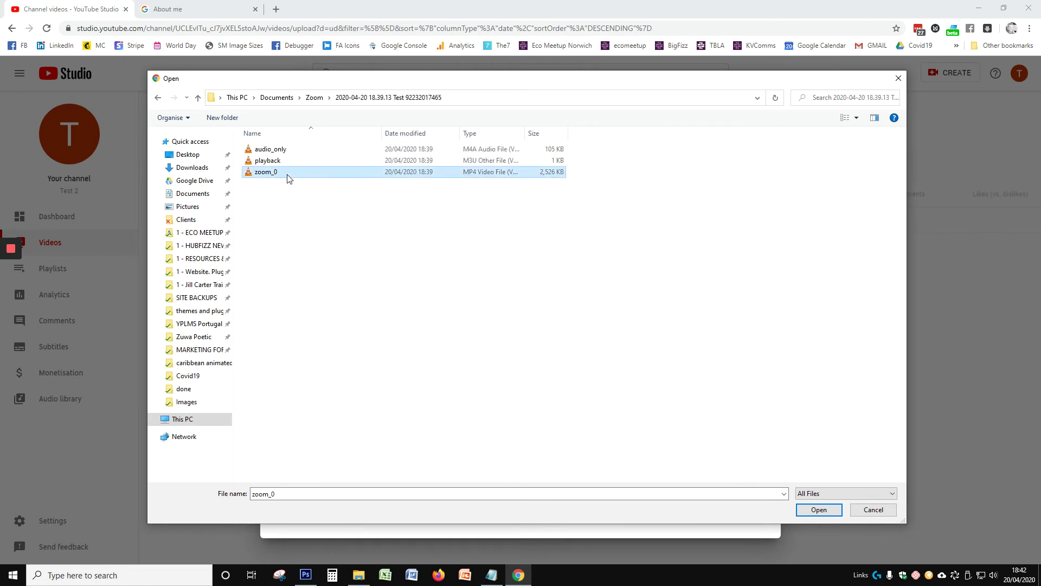
click(807, 510)
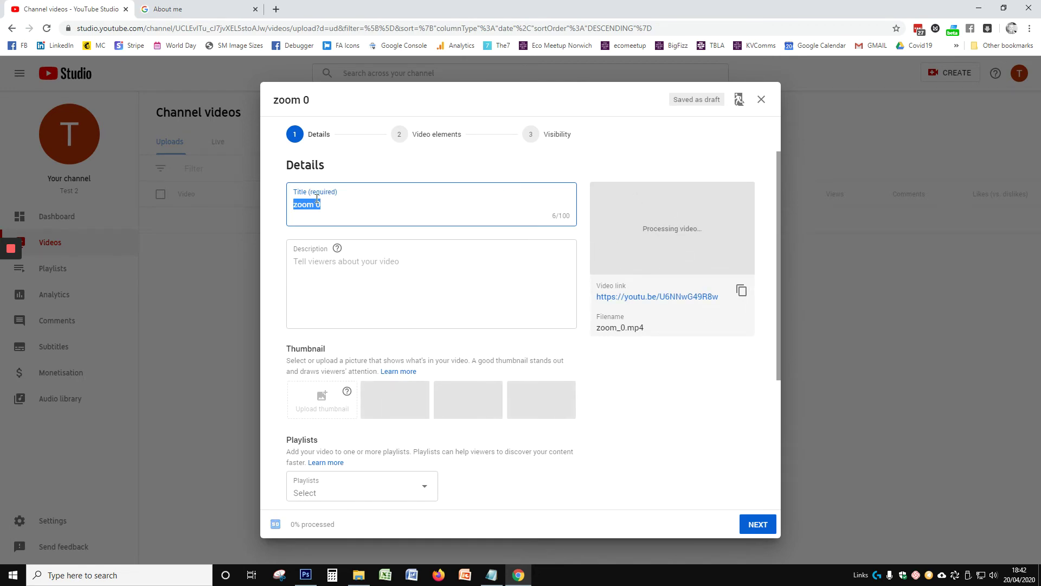
Check the empty playlist list for zoom 0 and try to move past the details step
click(329, 271)
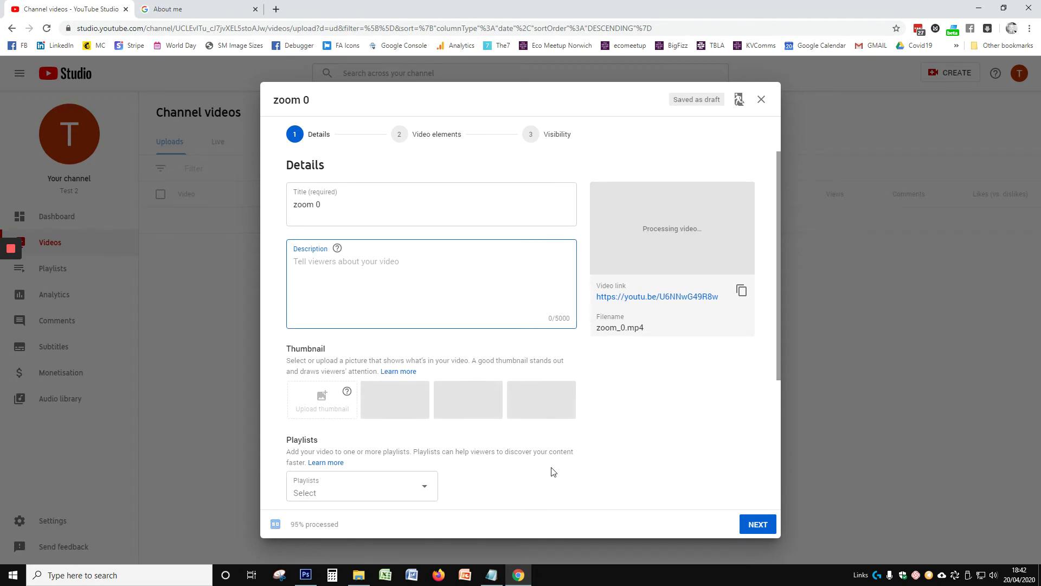
scroll(552, 471, down, 3)
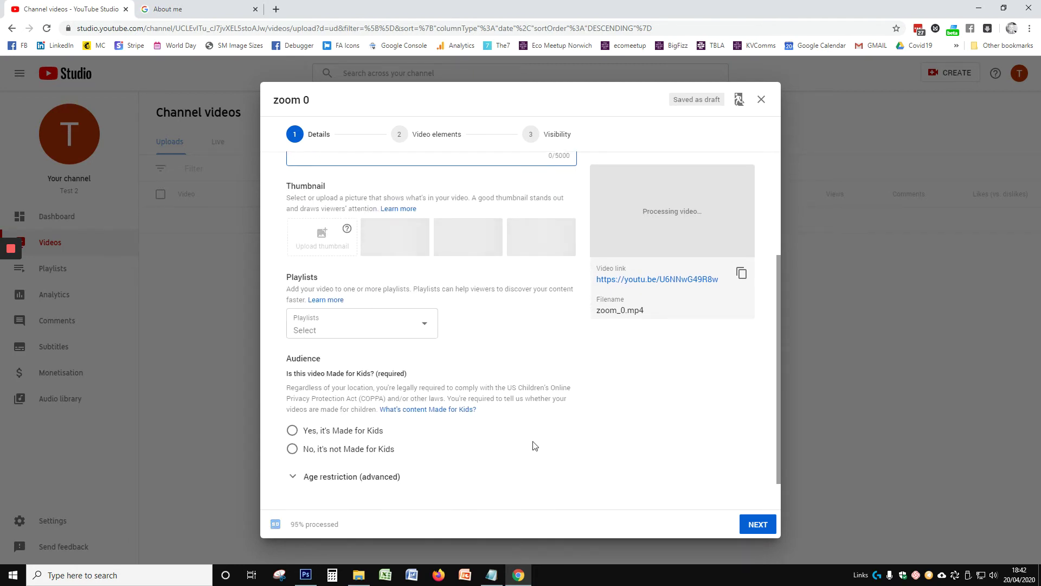
click(402, 328)
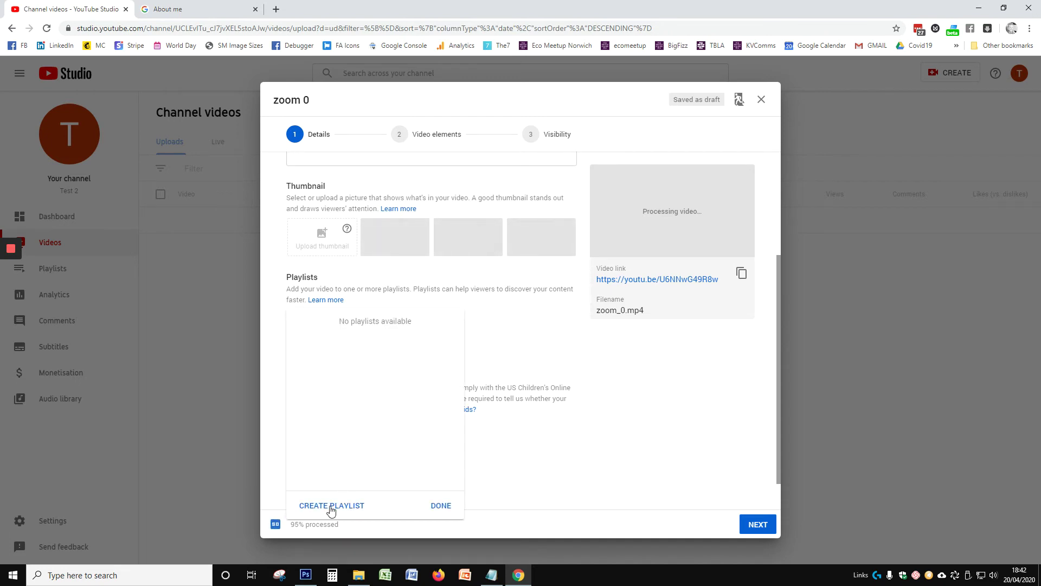
click(623, 376)
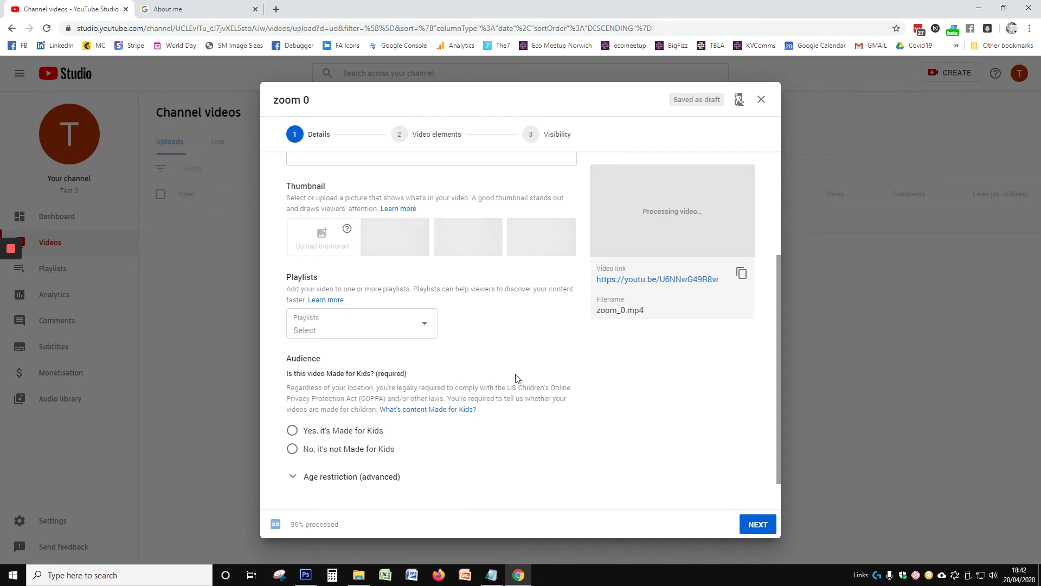
click(759, 524)
Give zoom 0 the description 'test', mark it not made for kids, and continue
scroll(490, 395, up, 5)
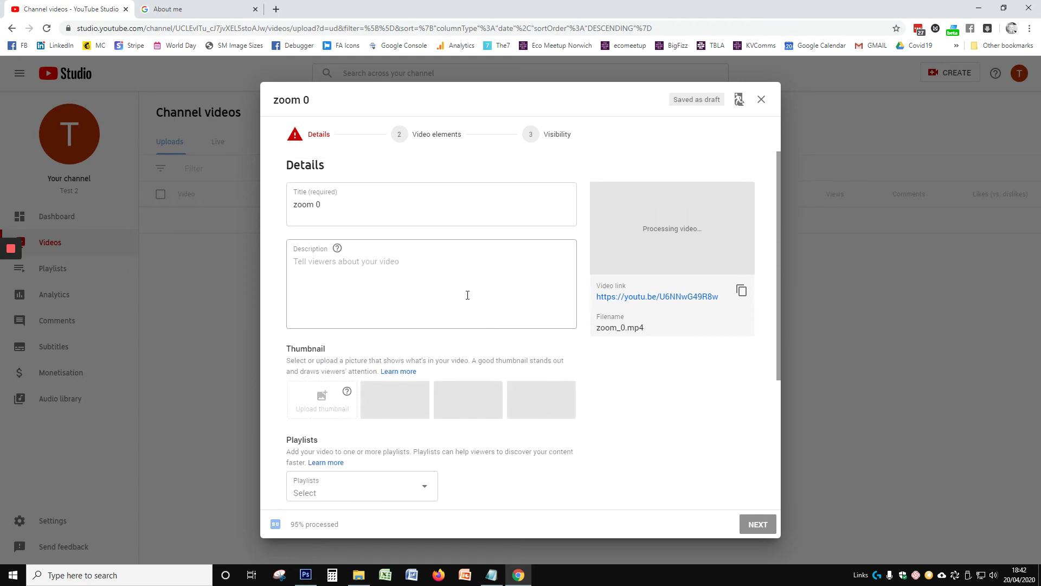
click(363, 284)
text(t)
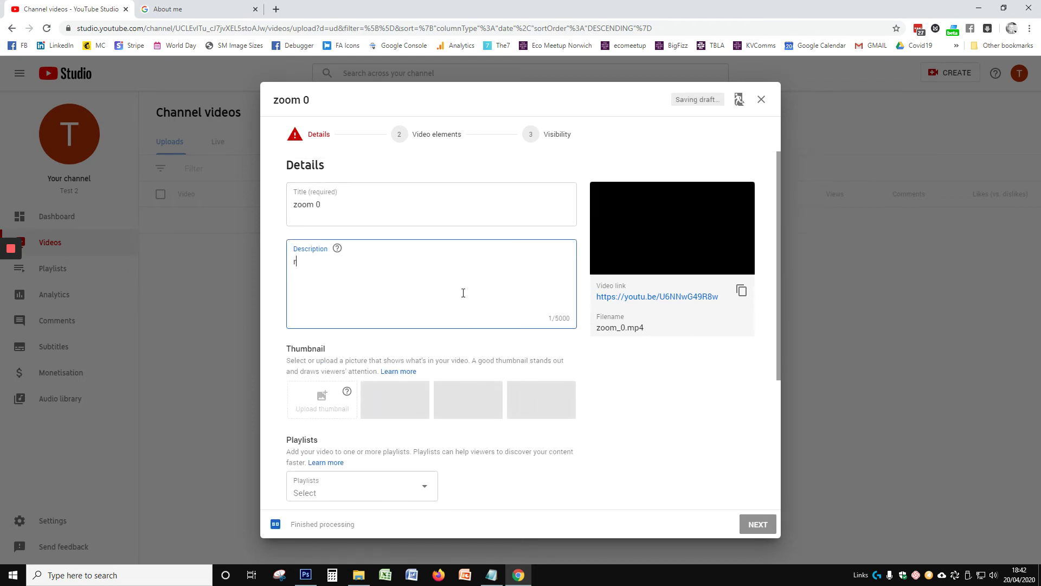
text(est)
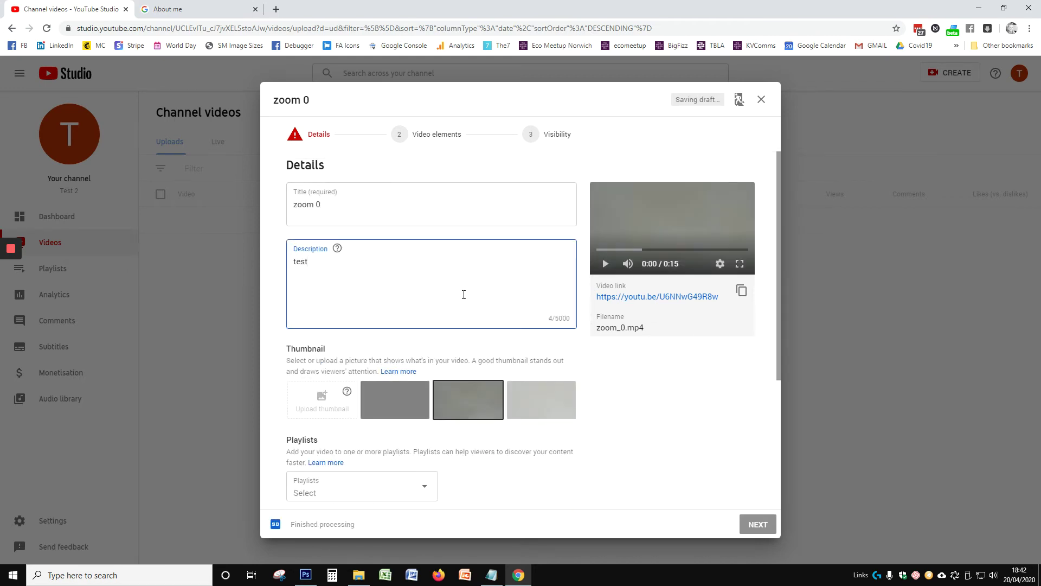
scroll(464, 294, down, 4)
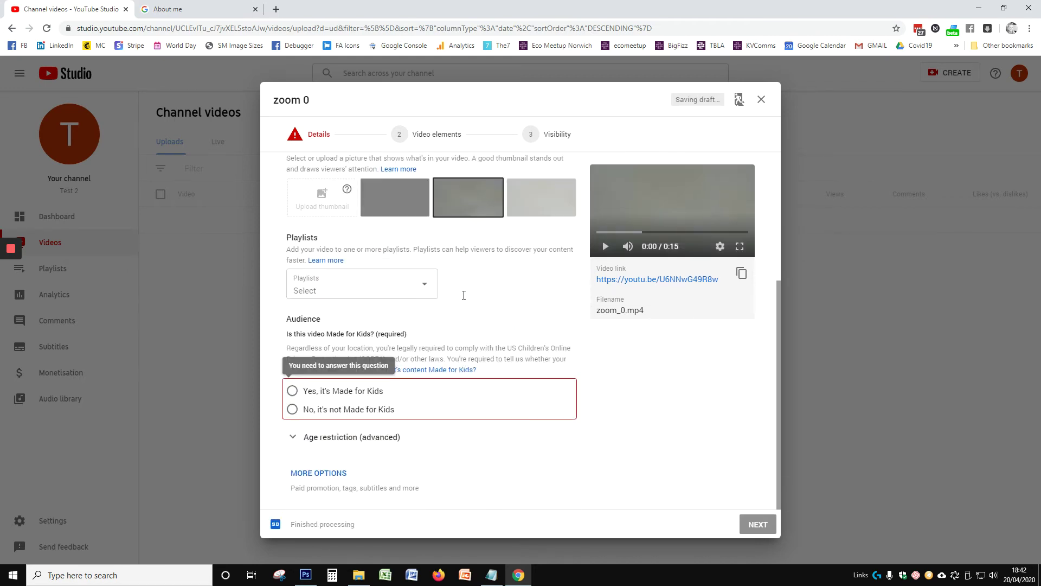
click(292, 409)
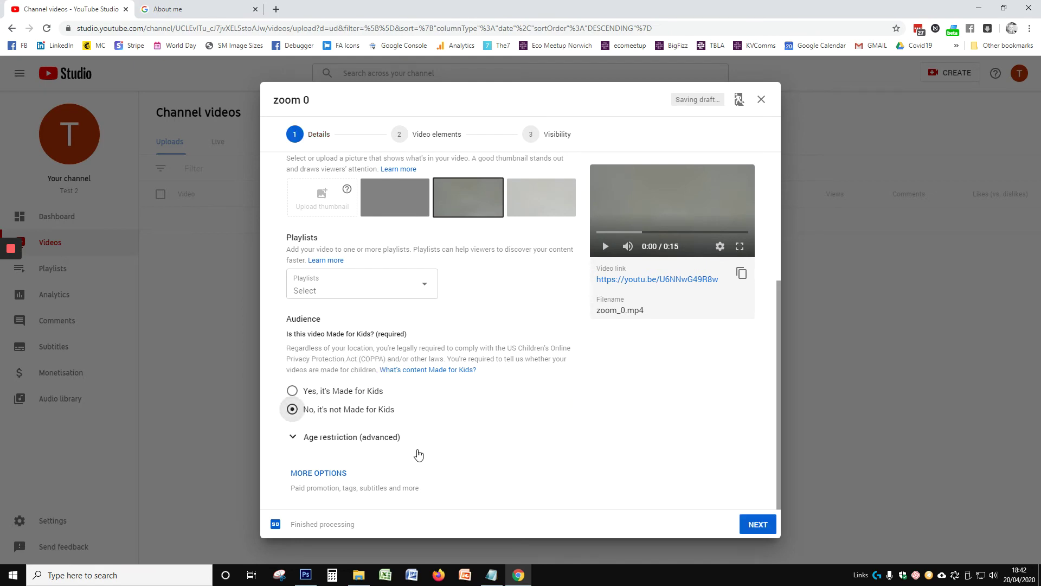
click(758, 526)
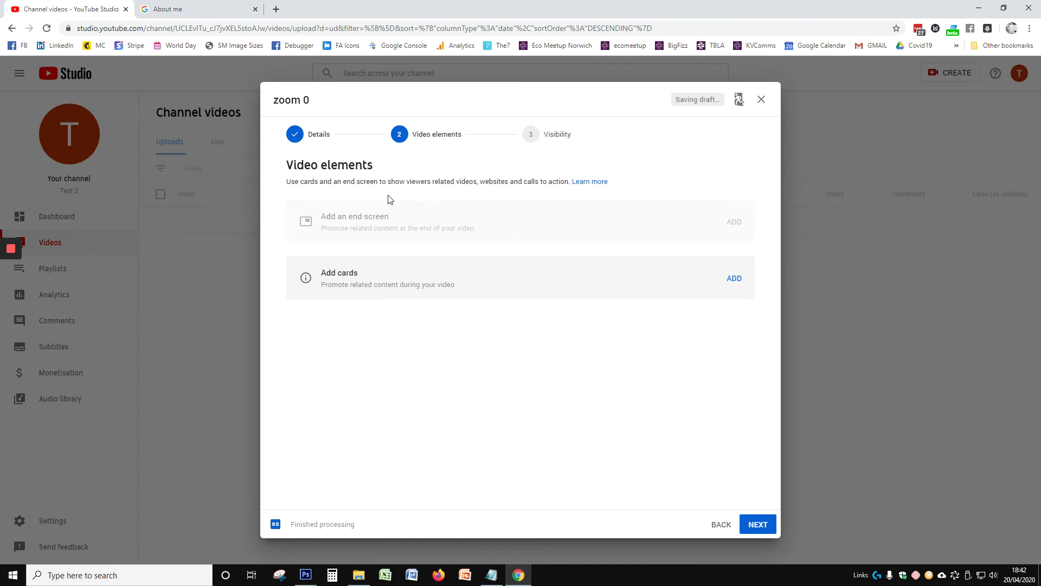
Set zoom 0's visibility to Private instead of Unlisted and close the dialog, keeping the draft
click(760, 525)
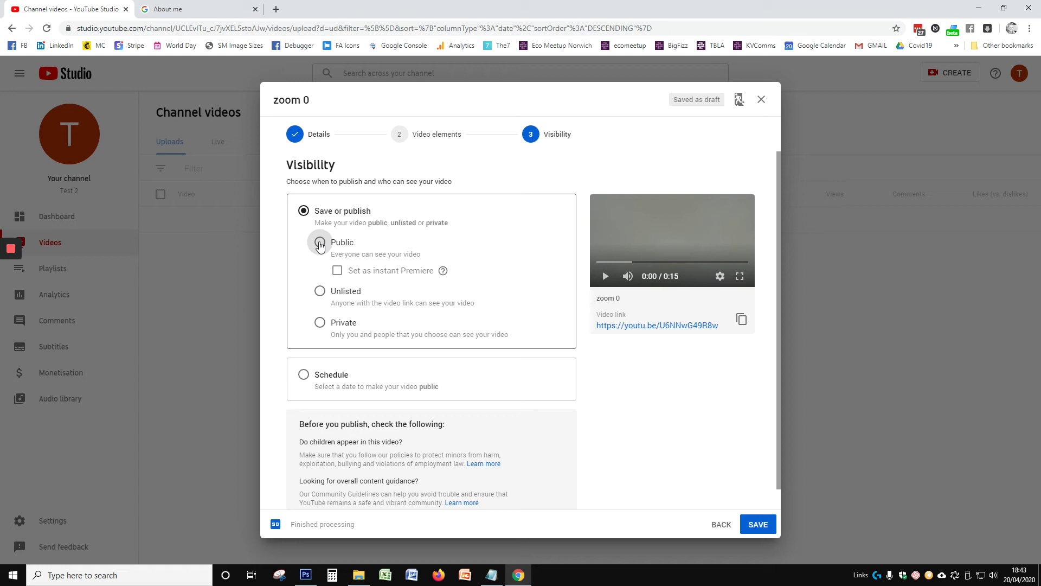
click(320, 291)
click(321, 323)
click(762, 99)
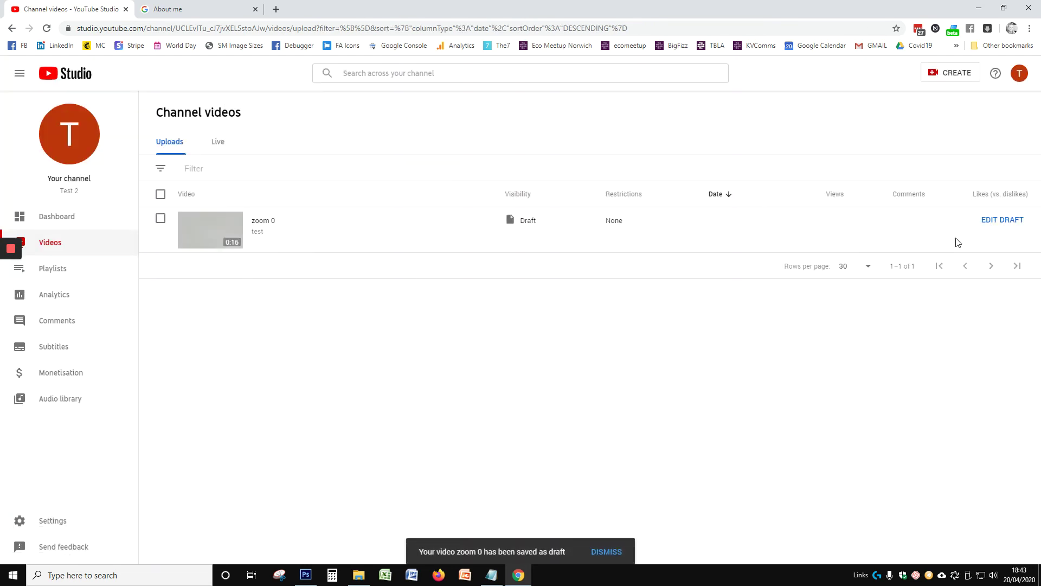
Visit the Test 2 channel page from the avatar menu, then open its YouTube account settings
click(1021, 79)
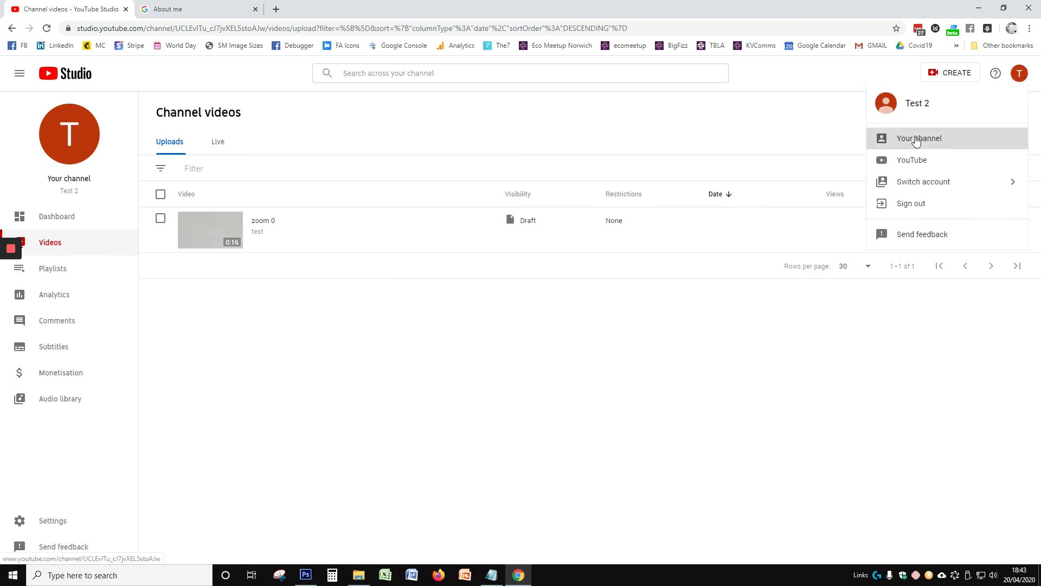
click(916, 140)
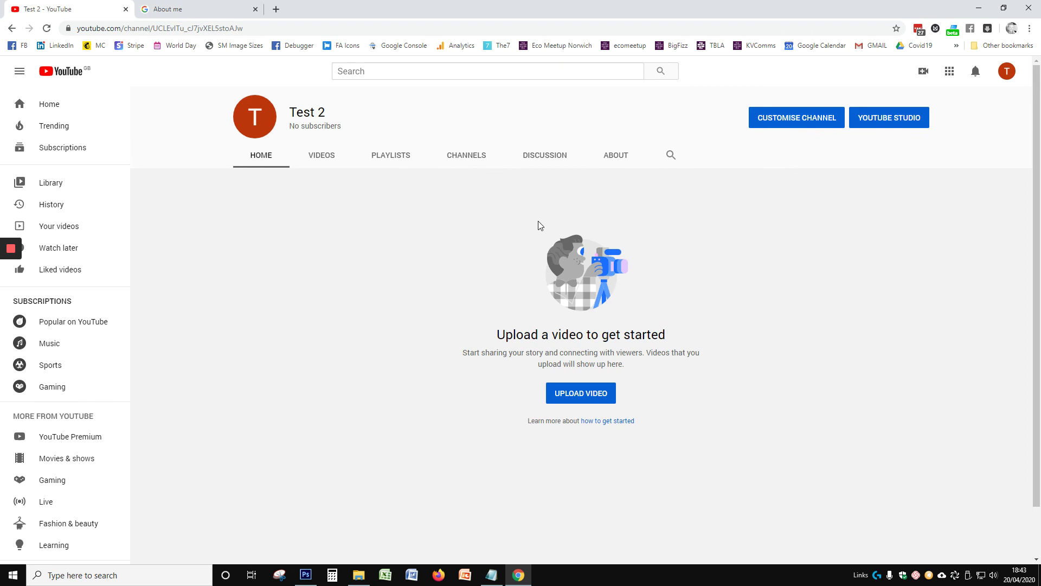
scroll(84, 321, down, 4)
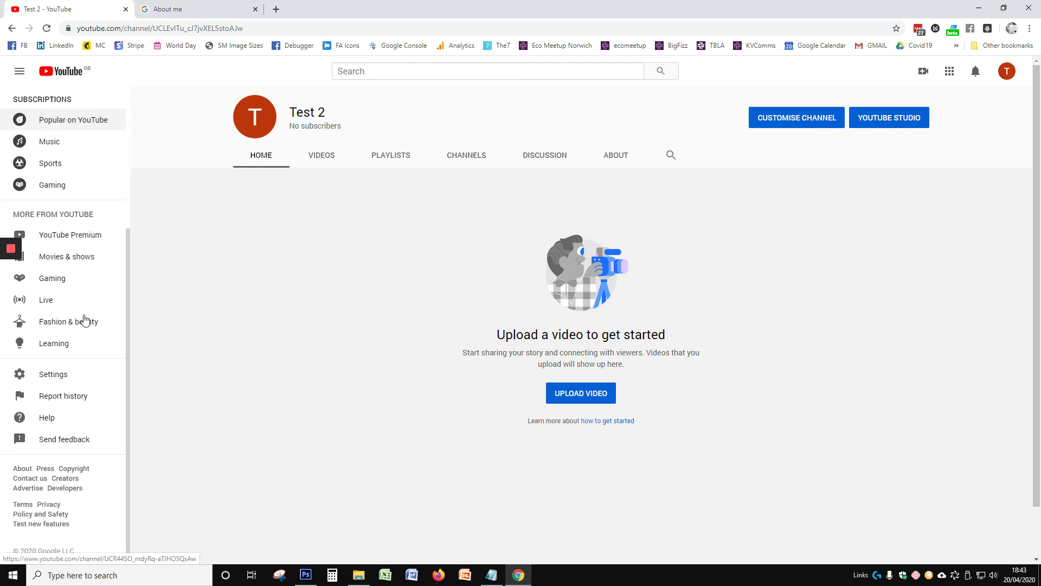
click(72, 377)
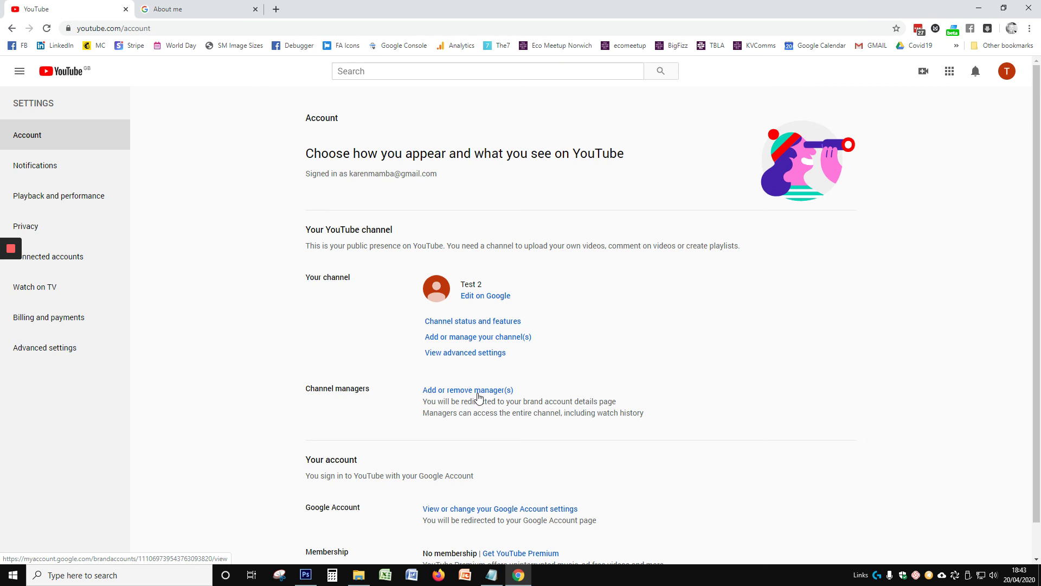
Open the Test 2 Brand Account's user permissions, which list only the primary owner
click(478, 395)
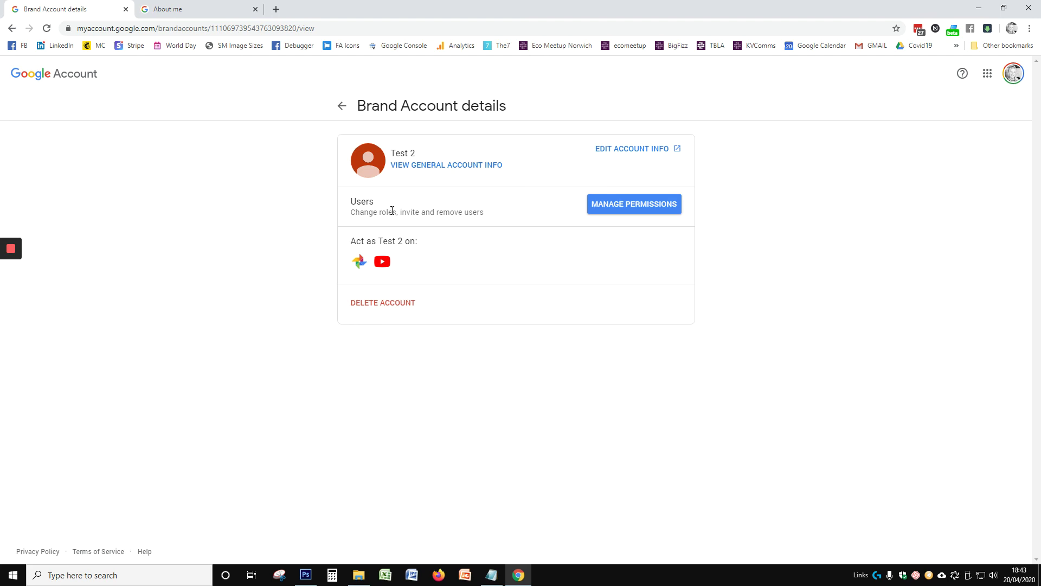
click(633, 206)
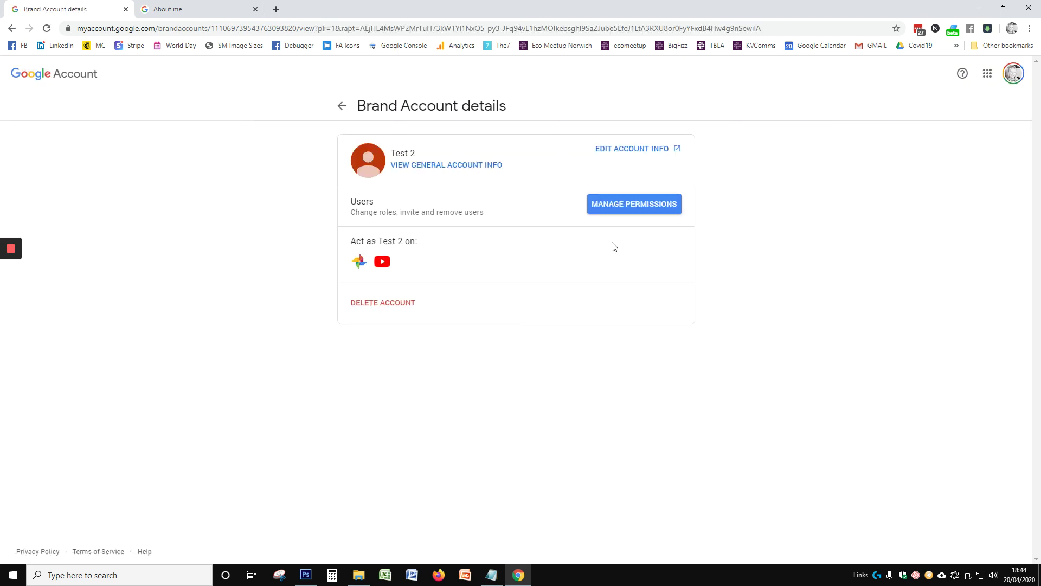
click(623, 207)
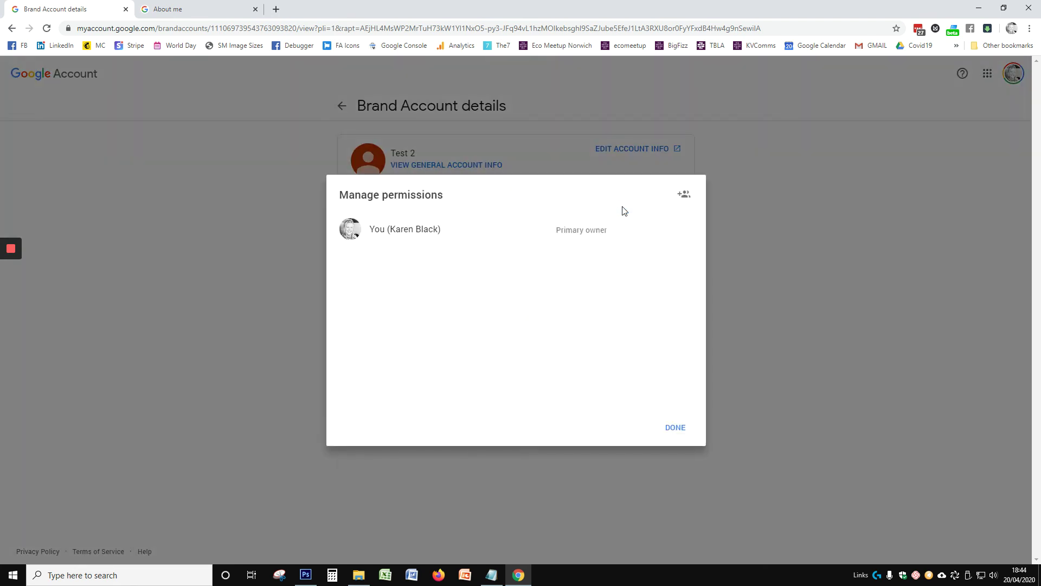
Review the roles available for inviting a new user, then cancel without adding anyone
click(684, 195)
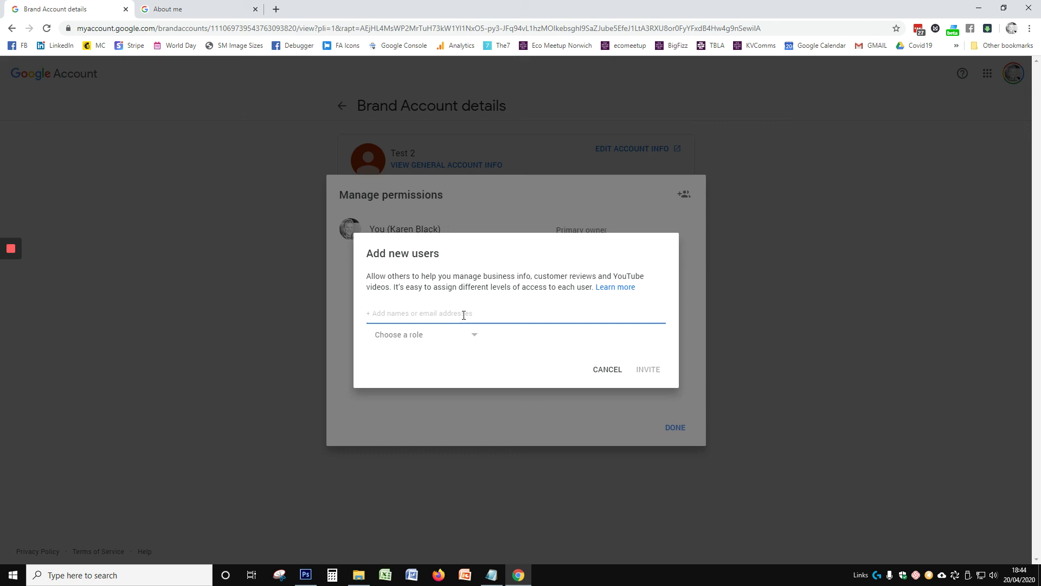
click(441, 334)
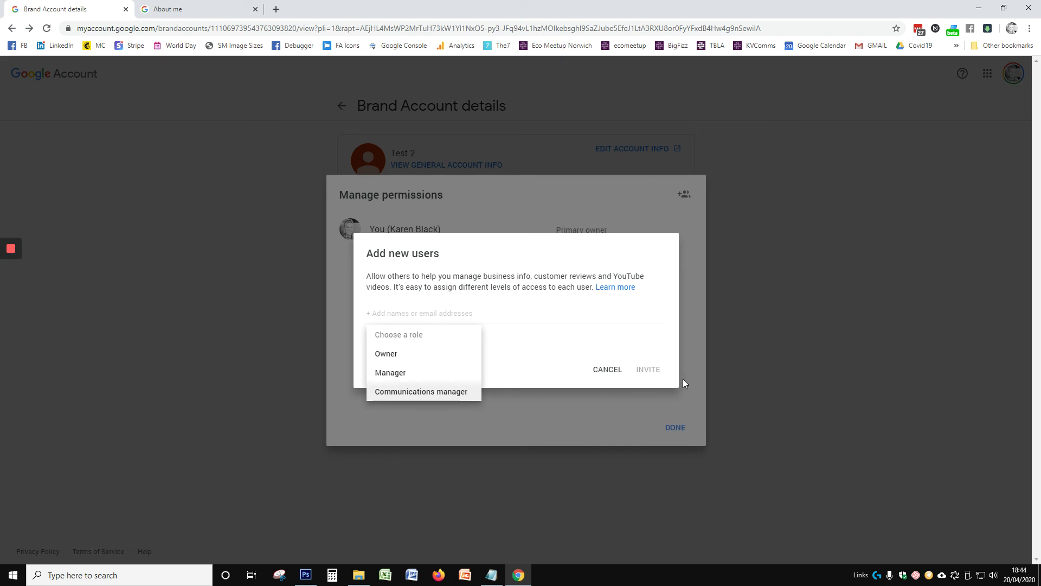
click(623, 337)
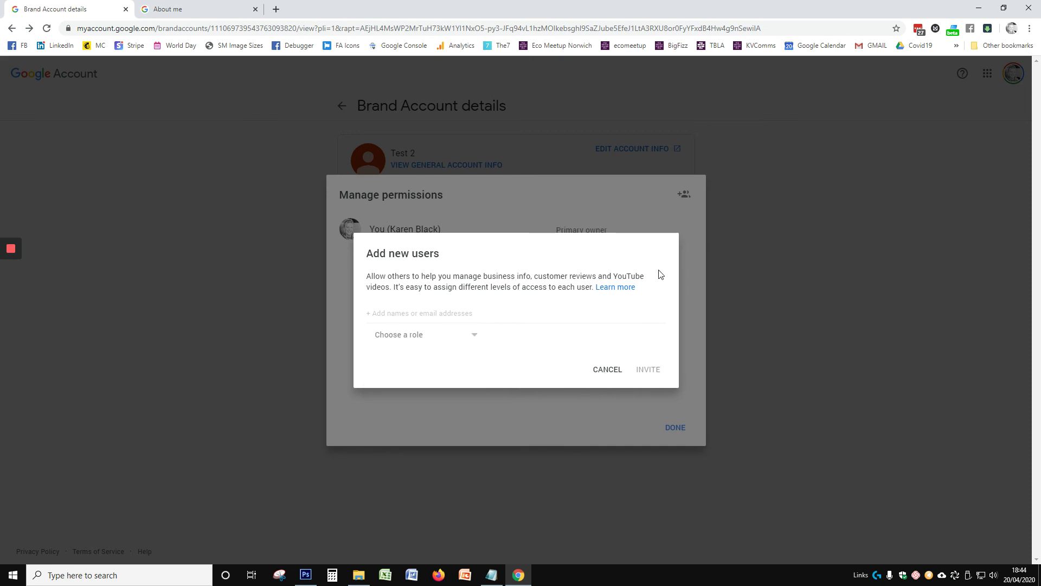
click(607, 372)
click(678, 432)
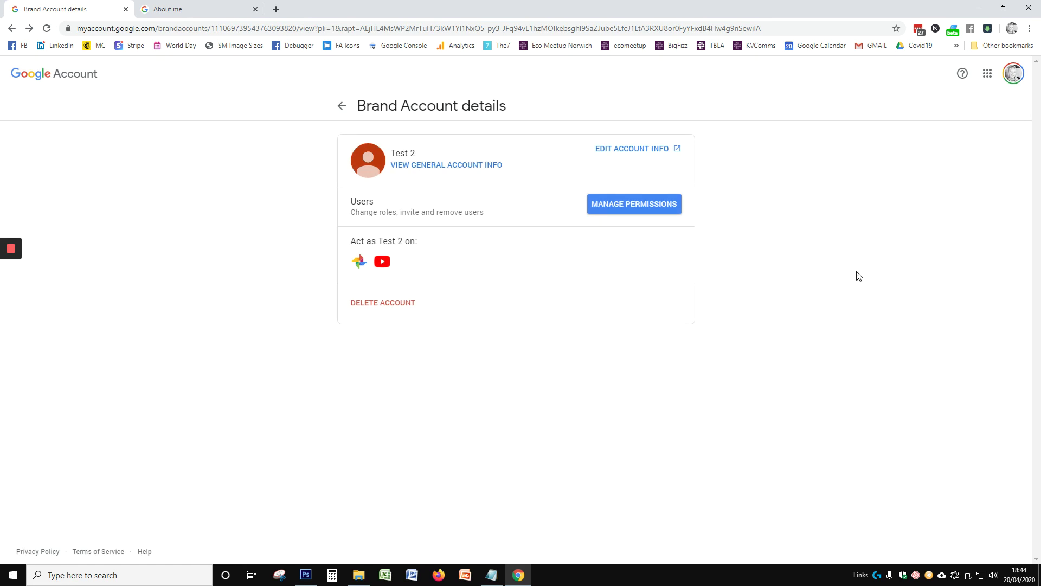
click(1014, 75)
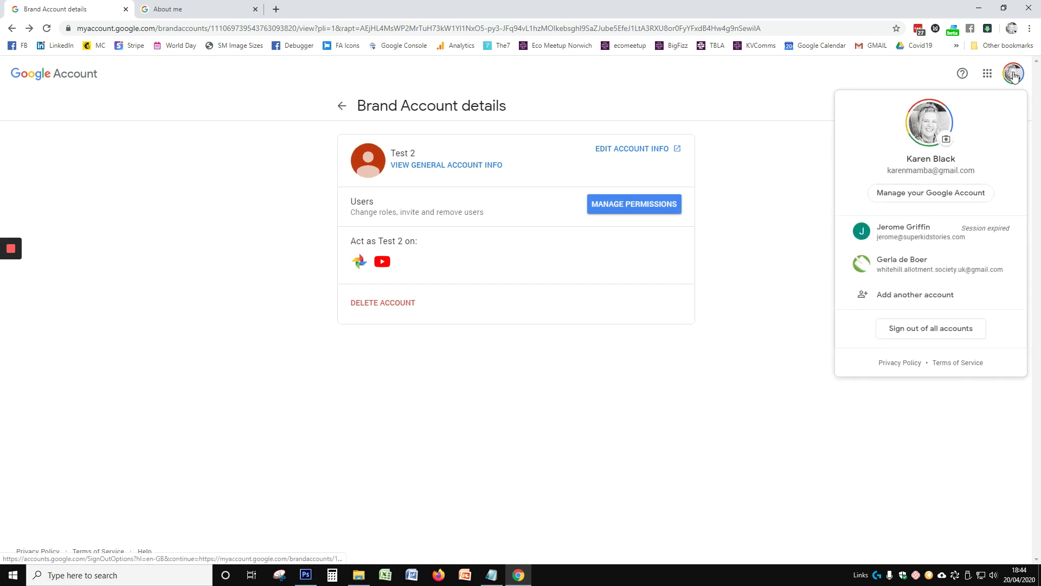
click(830, 95)
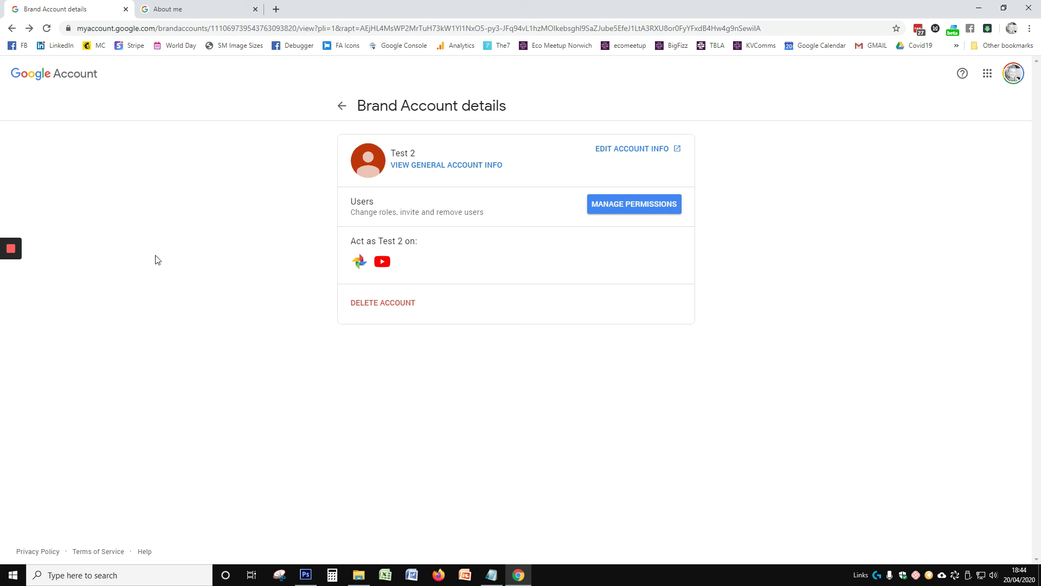
mouse_move(12, 253)
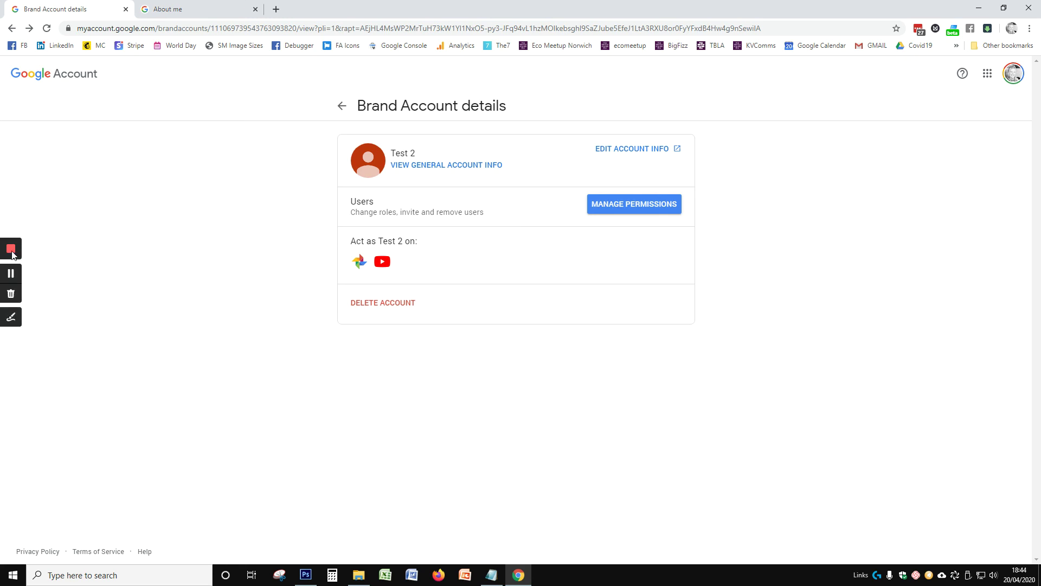